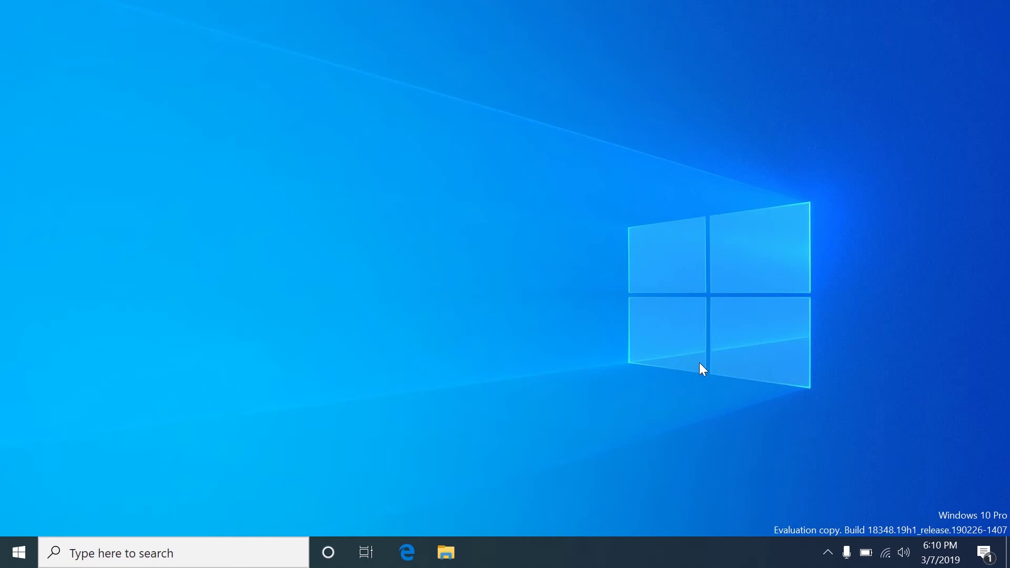
Open the C:\Scripts folder in File Explorer.
key("super+e")
left_click(256, 274)
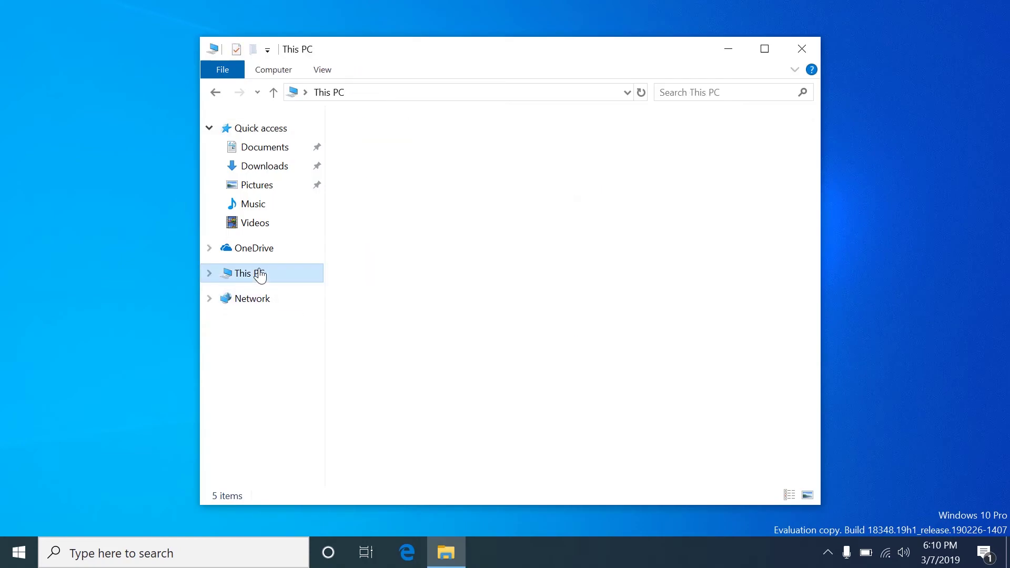
double_click(466, 373)
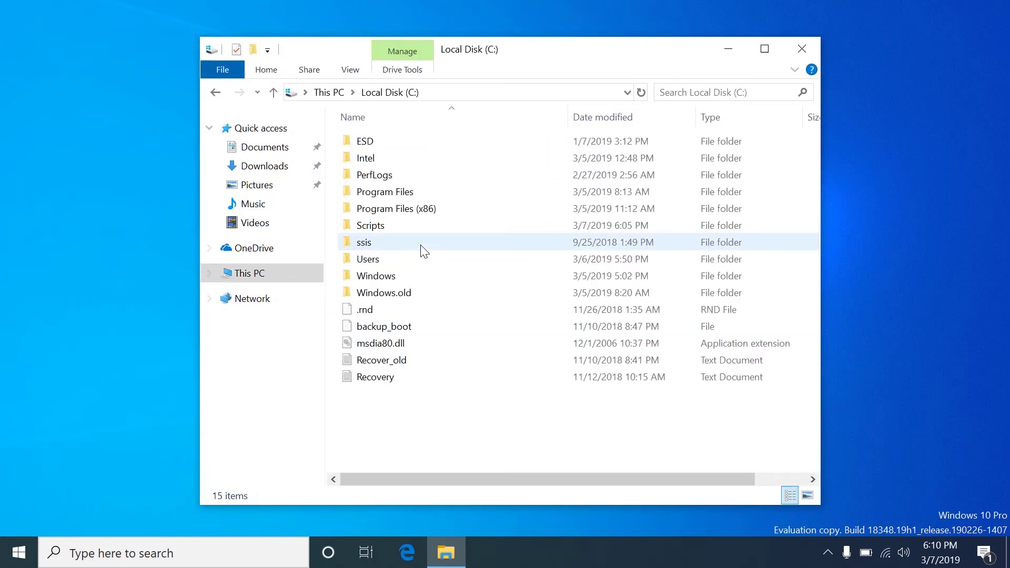
double_click(365, 230)
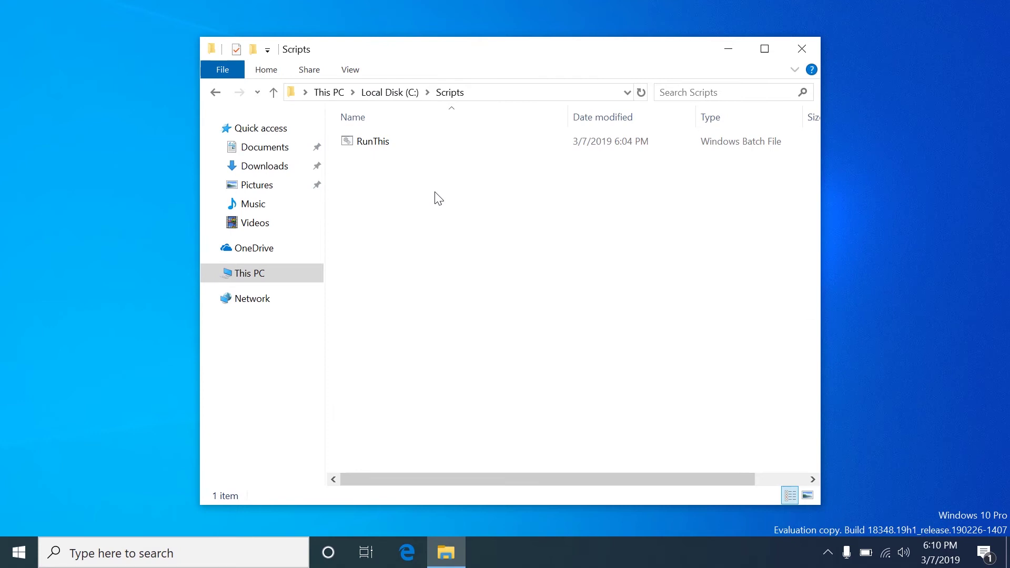
Review the RunThis batch file's echo off and test.txt lines in Notepad without changes.
left_click(426, 147)
right_click(389, 145)
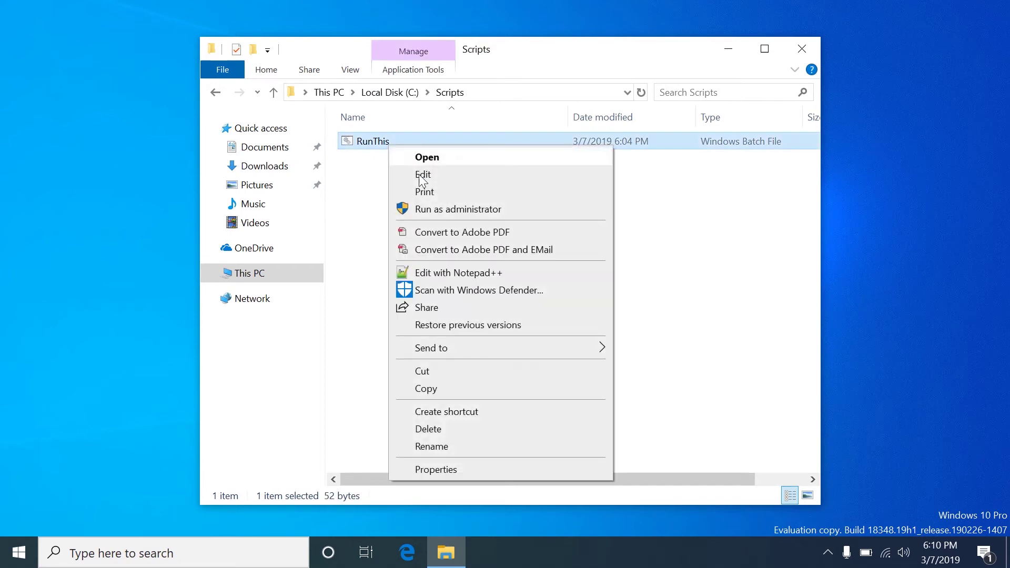
left_click(423, 175)
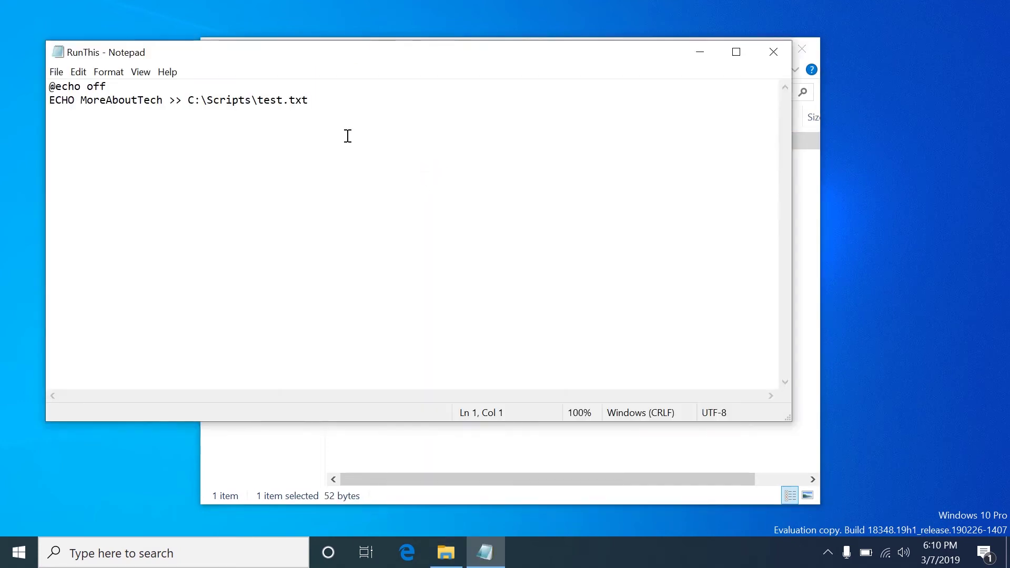
left_click_drag(55, 86, 124, 85)
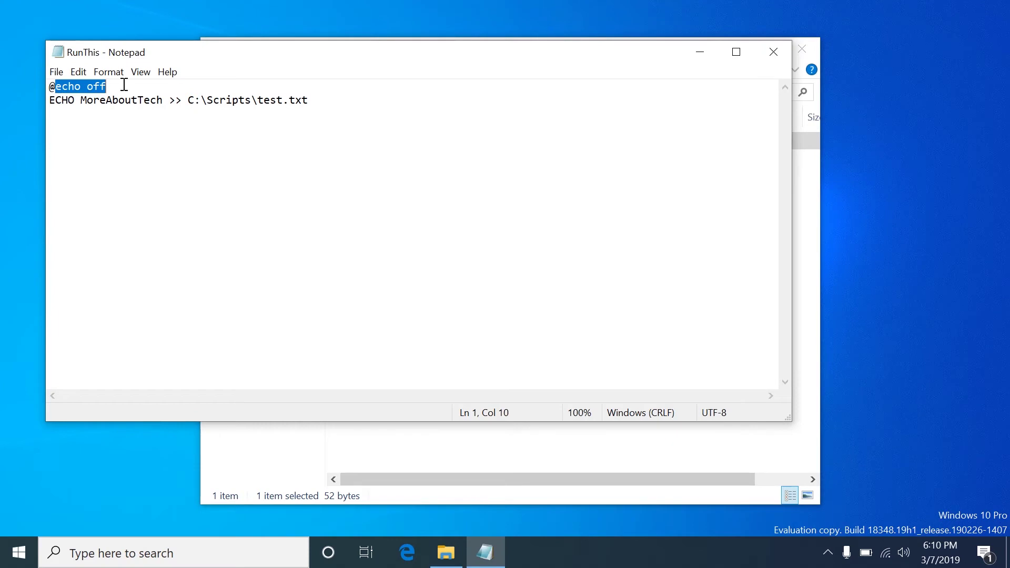
left_click_drag(62, 100, 370, 121)
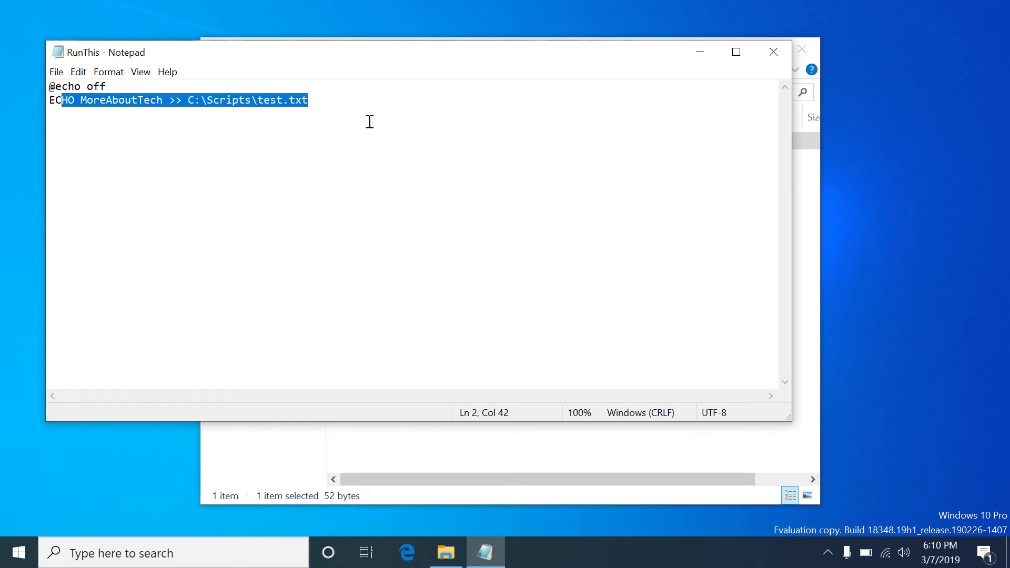
left_click(370, 122)
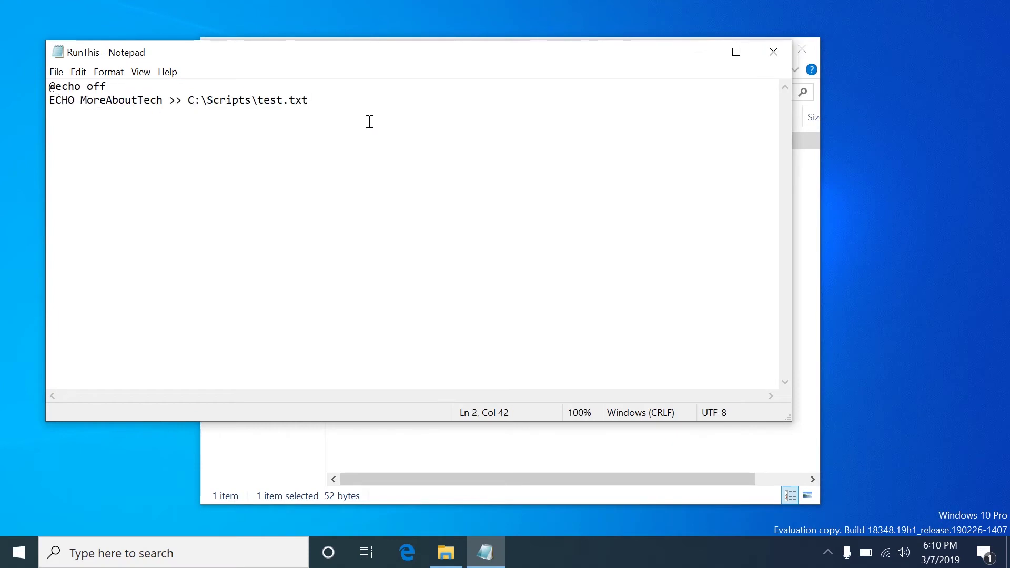
left_click(777, 47)
Run RunThis and confirm the generated test file reads MoreAboutTech.
double_click(430, 143)
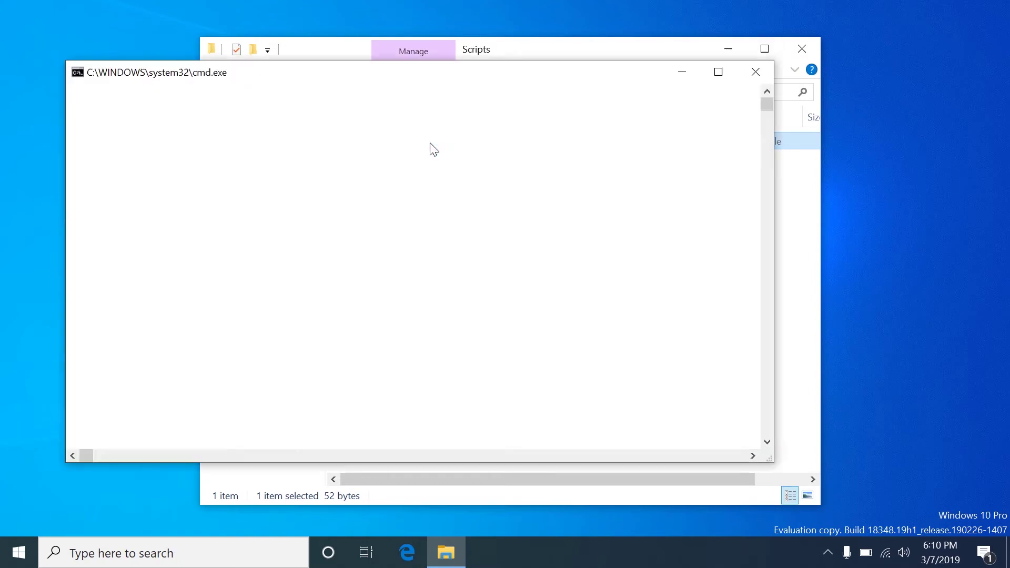
left_click(367, 159)
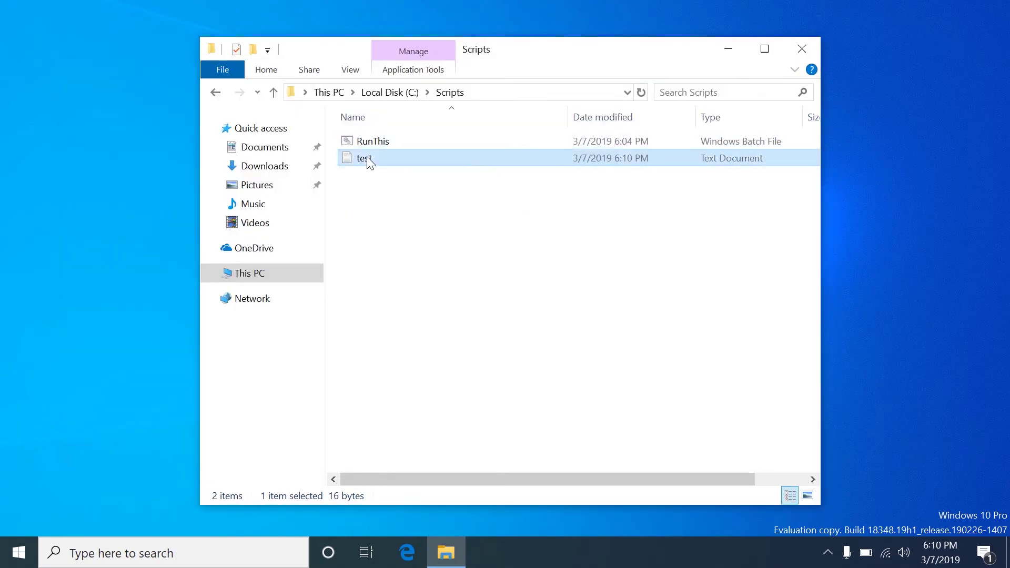
double_click(367, 160)
left_click_drag(273, 122, 68, 76)
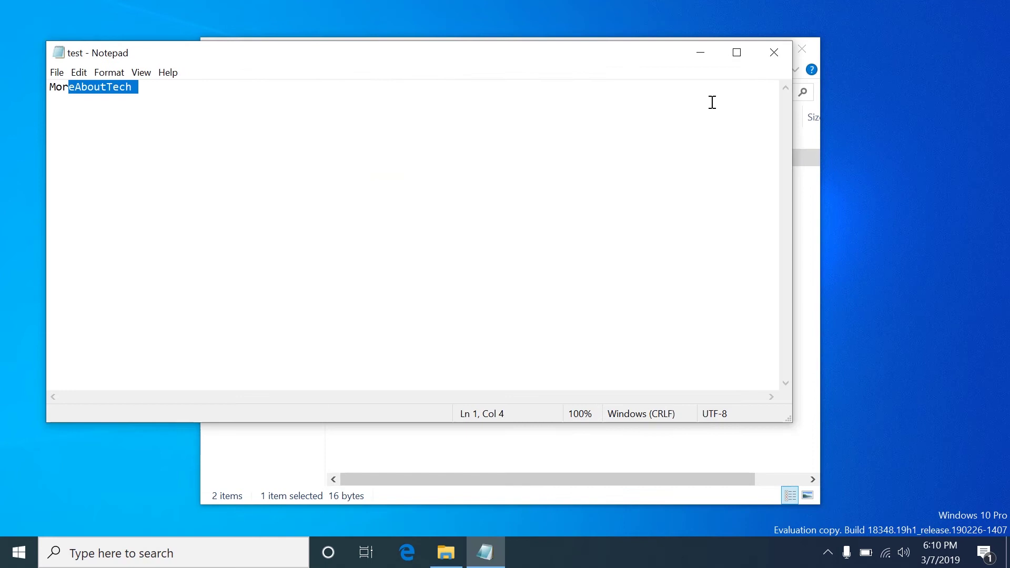
left_click(780, 50)
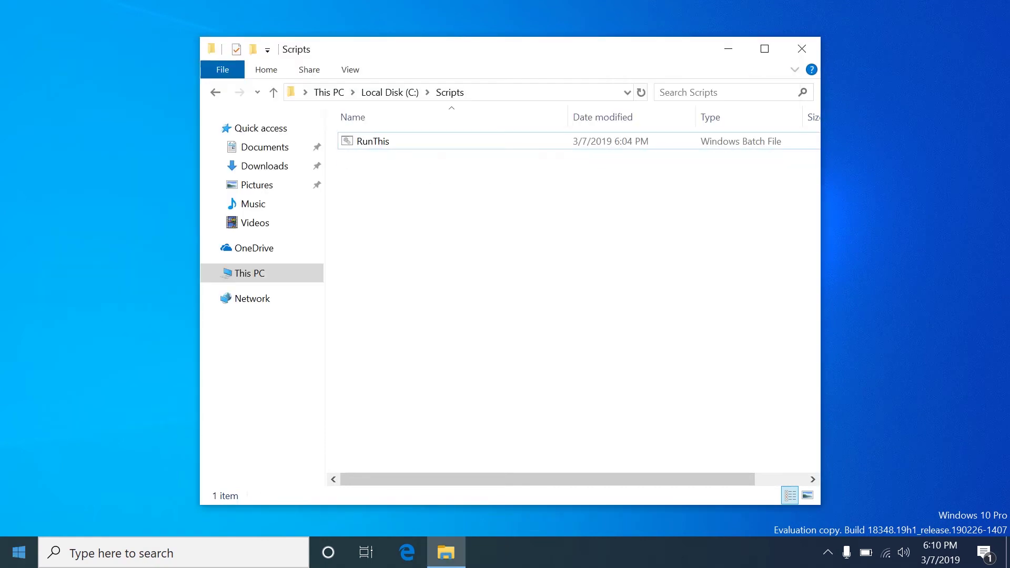
Launch Task Scheduler from a Start search for 'task' and maximize it.
left_click(19, 553)
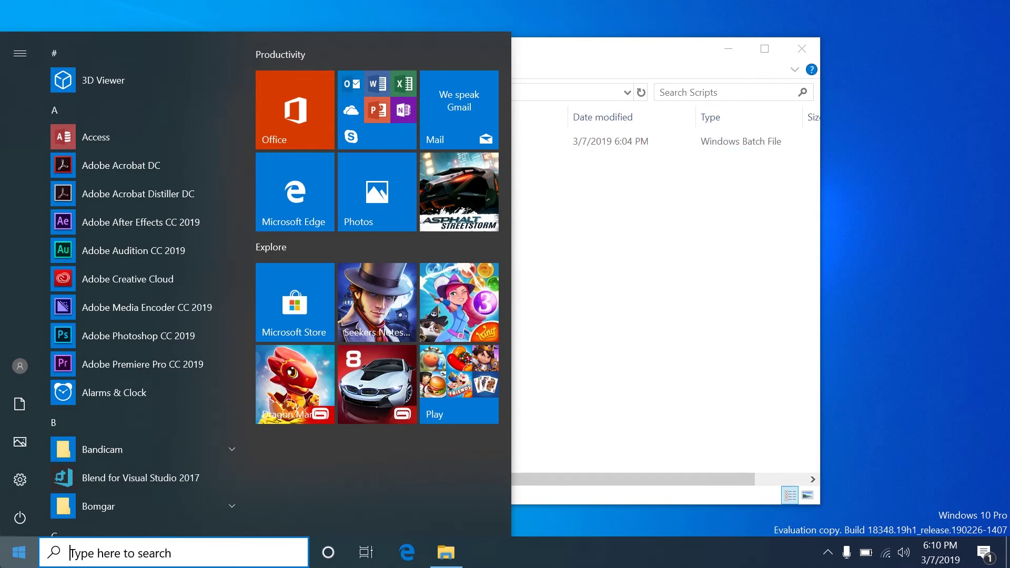
type("task")
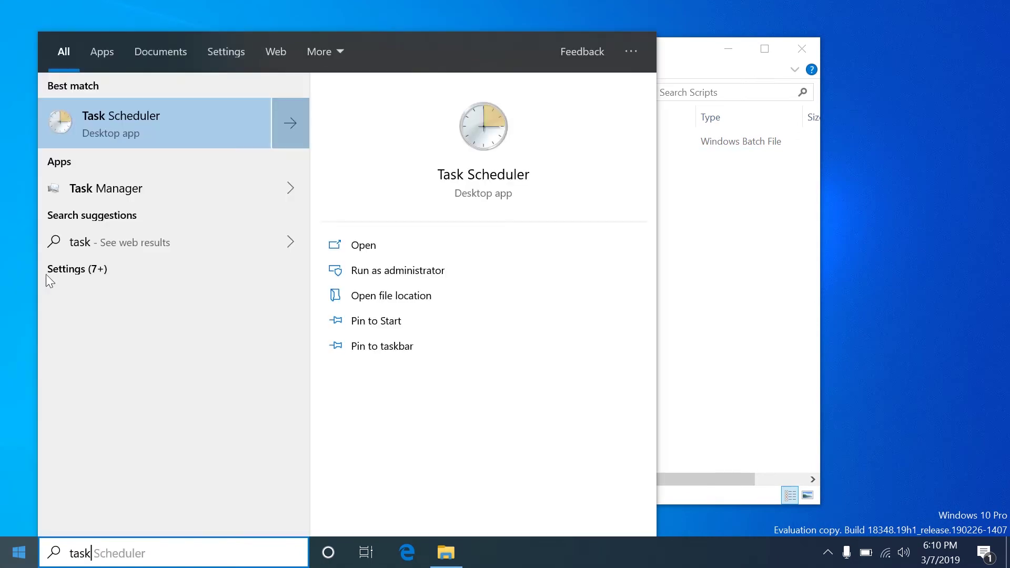
left_click(144, 125)
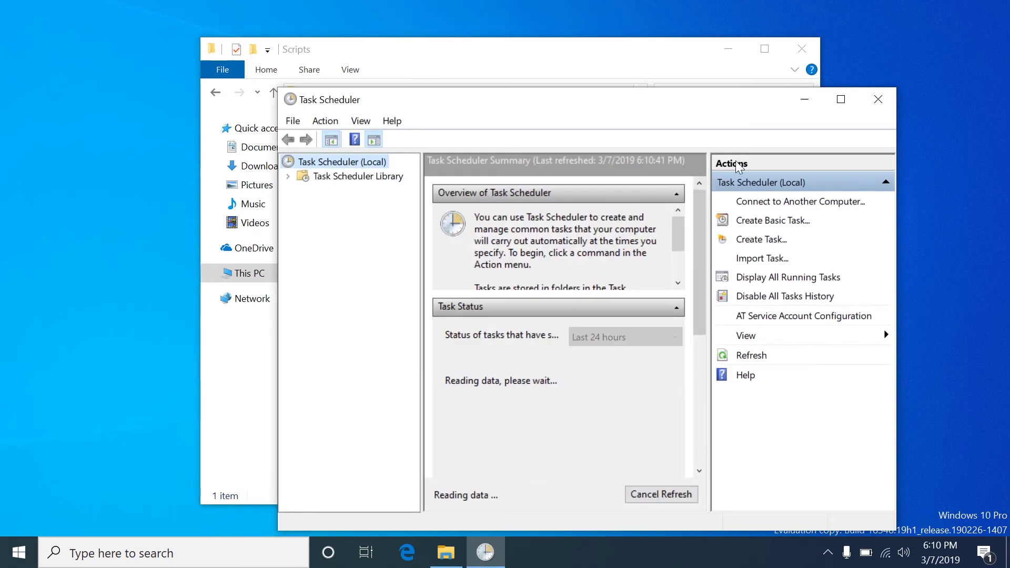
left_click(840, 99)
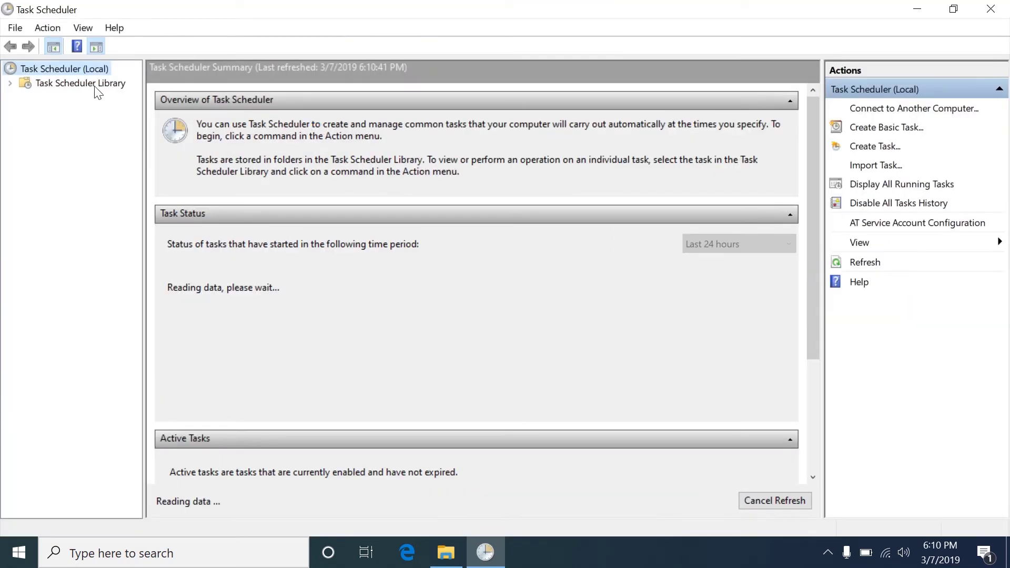
Expand the Task Scheduler Library and open its MoreAboutTech folder.
left_click(96, 87)
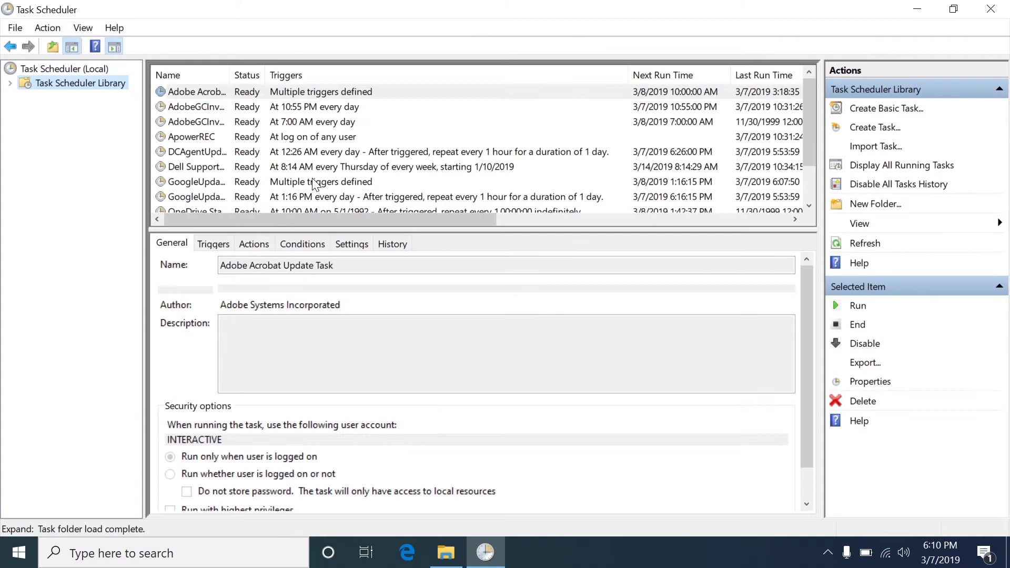
scroll(225, 159, "down", 1)
scroll(226, 159, "up", 1)
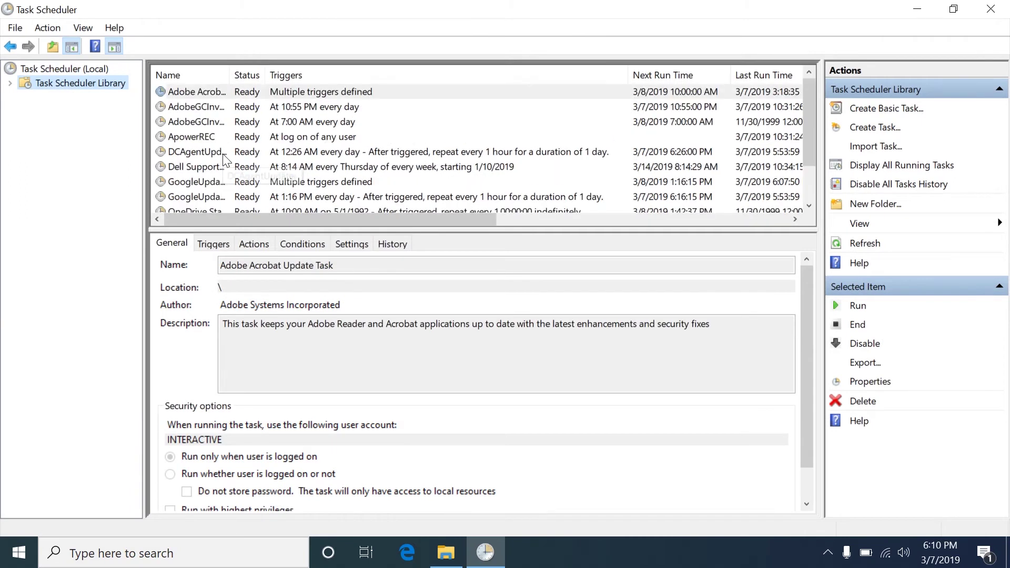
scroll(225, 159, "down", 1)
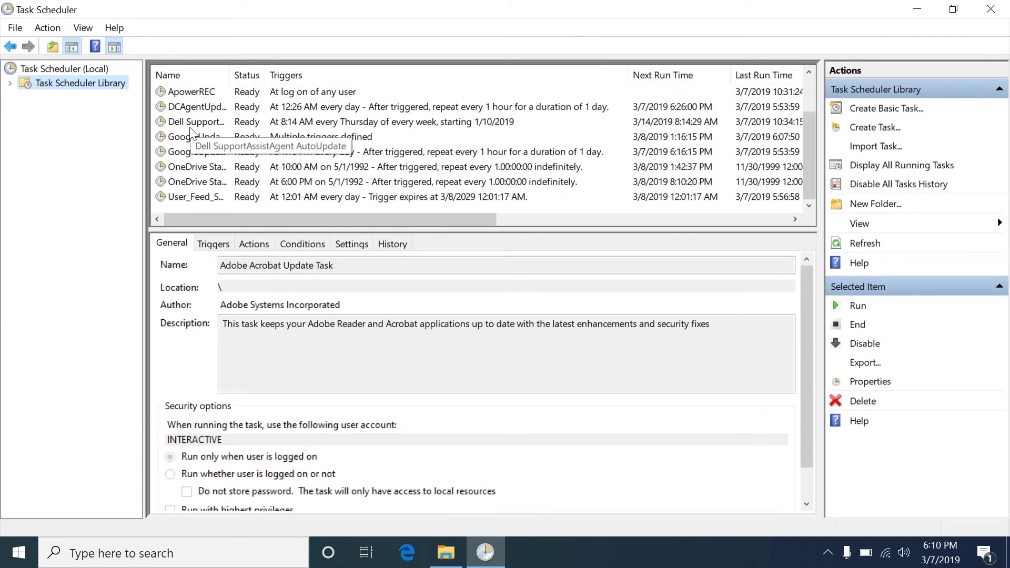
right_click(46, 62)
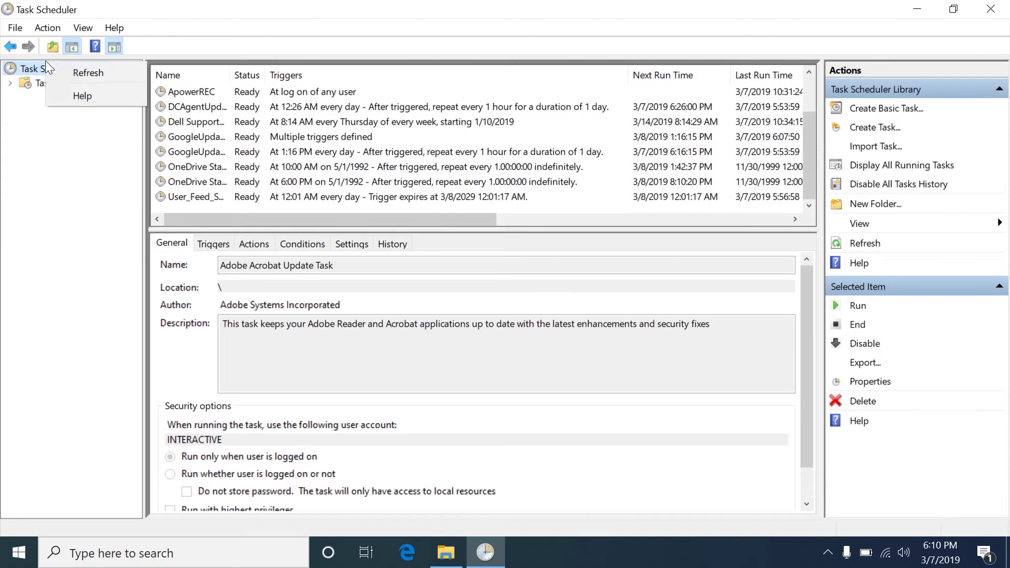
left_click(33, 65)
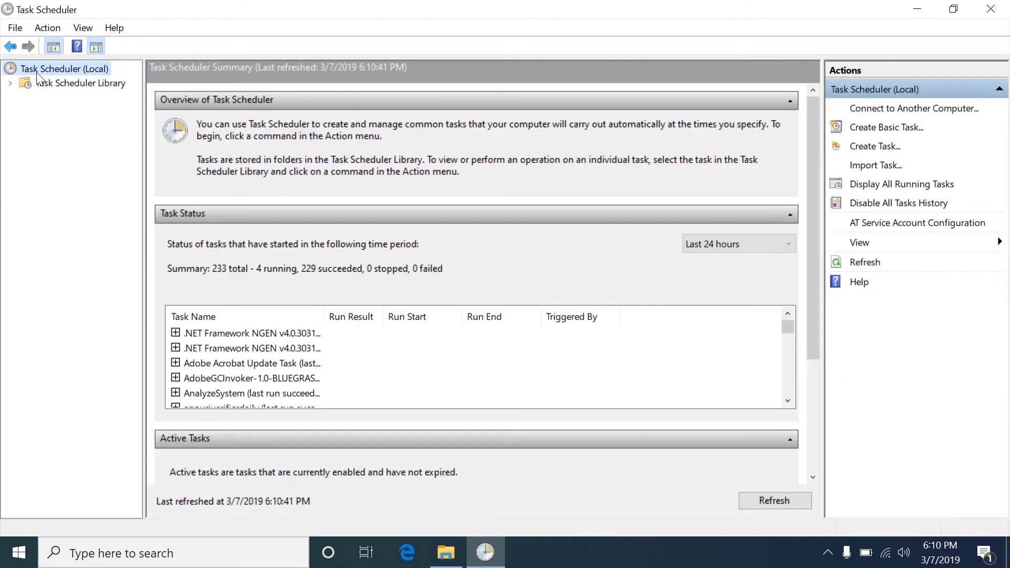
left_click(10, 84)
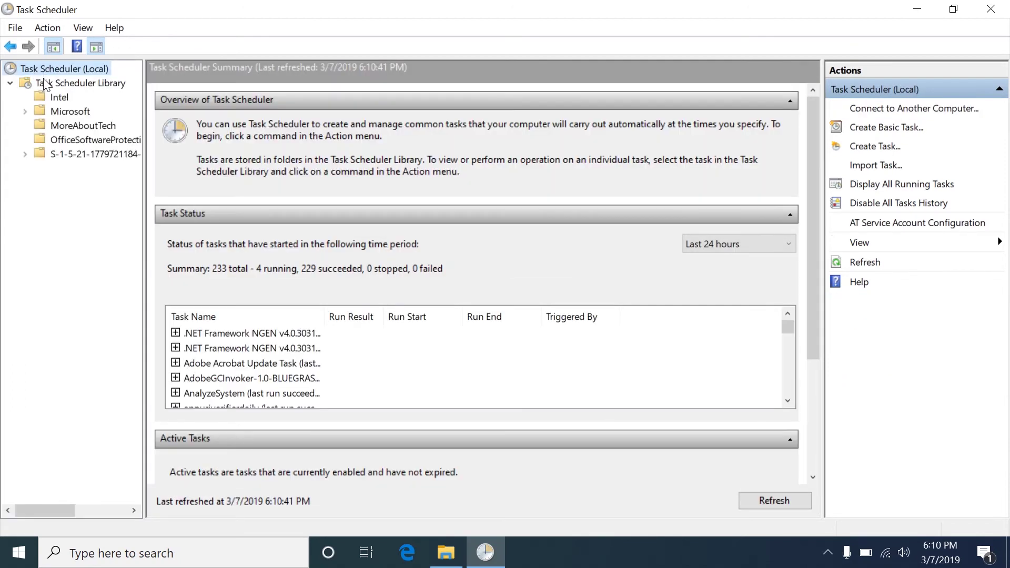
right_click(45, 80)
left_click(60, 129)
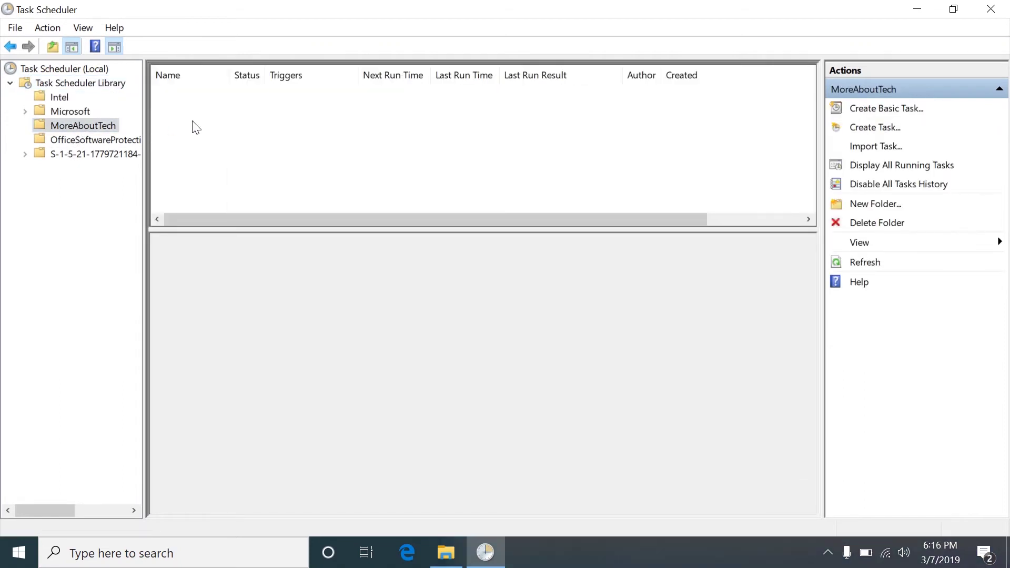
Create a new task in the folder named MoreAboutTech.
right_click(192, 122)
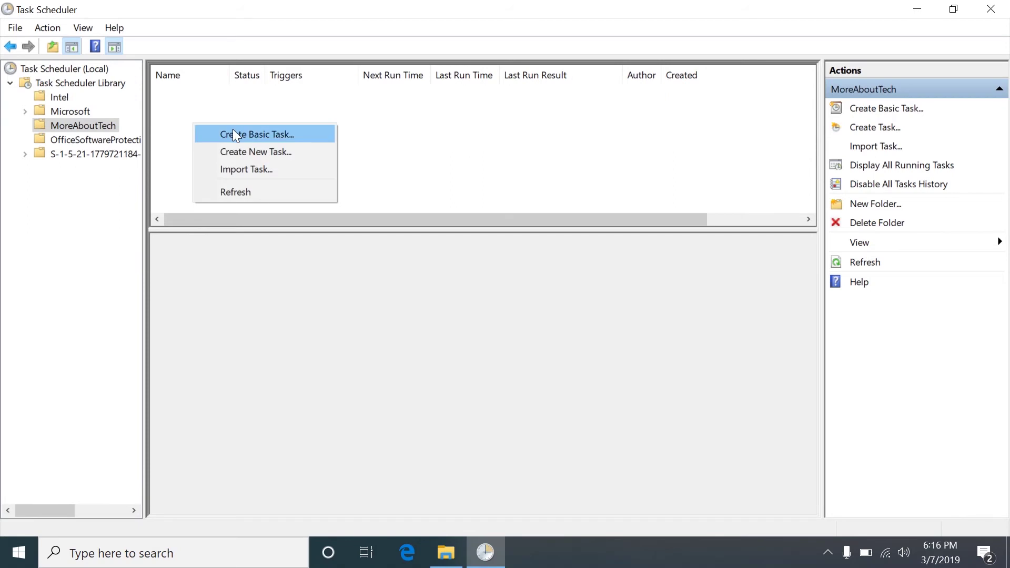
left_click(232, 152)
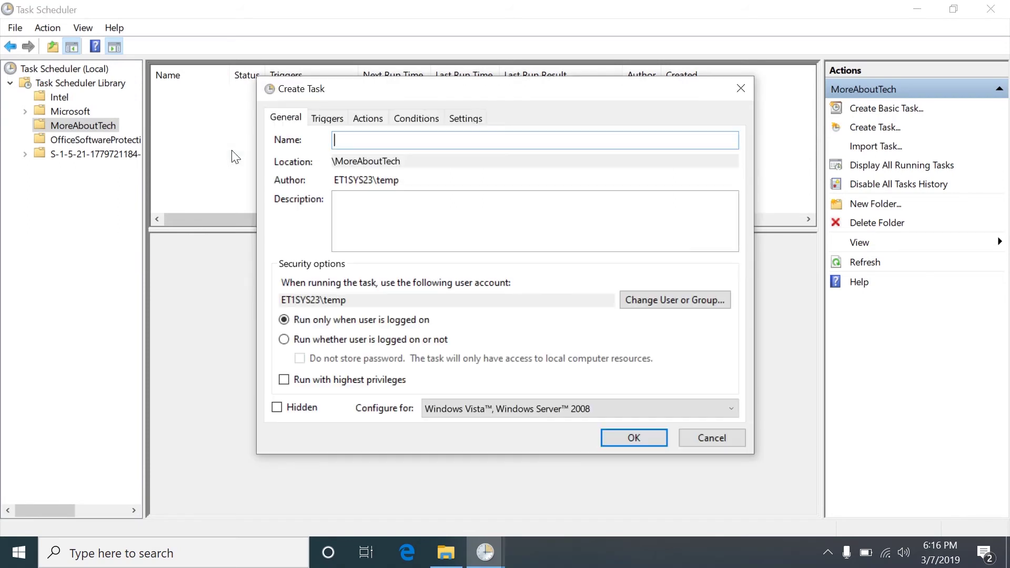
type("MoreAboutTech")
double_click(360, 141)
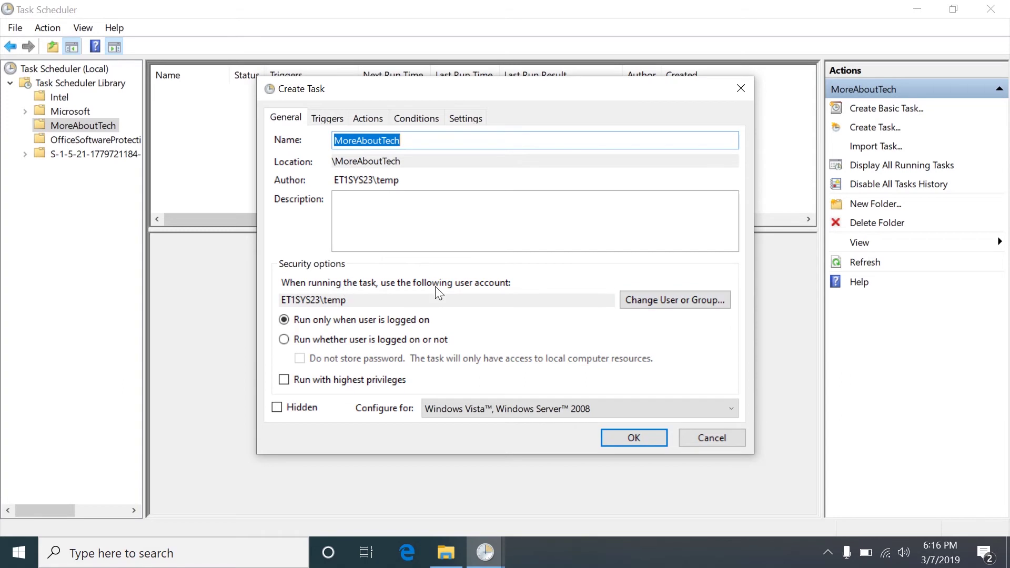
Set the task to run as SYSTEM with highest privileges.
left_click(677, 300)
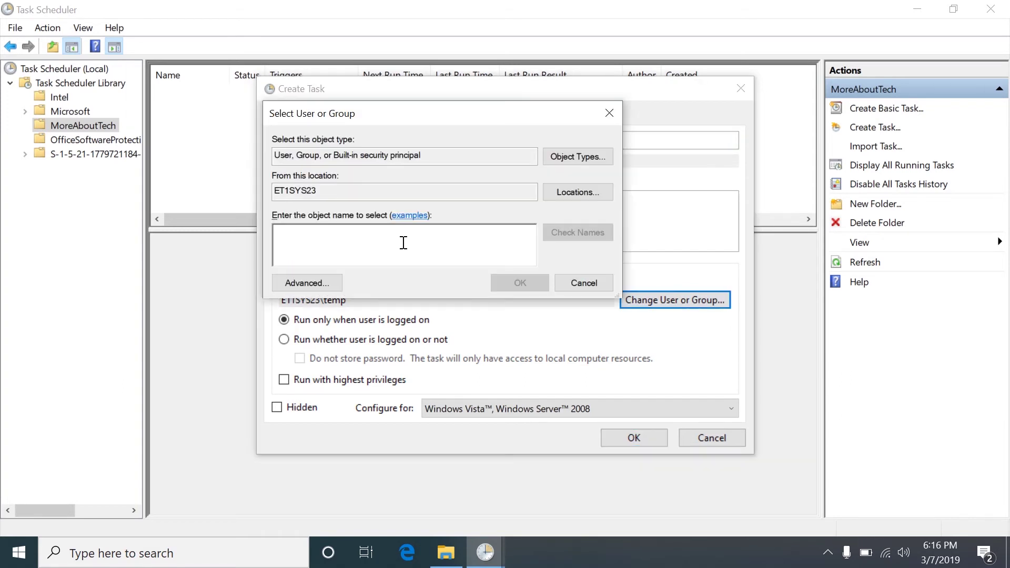
type("SYSTEM")
key("Return")
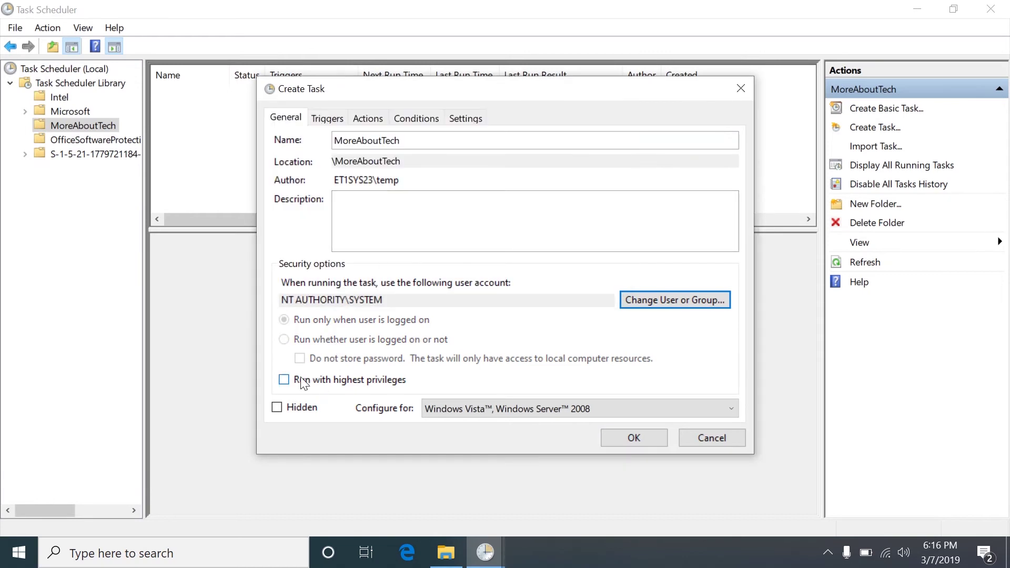
left_click(283, 379)
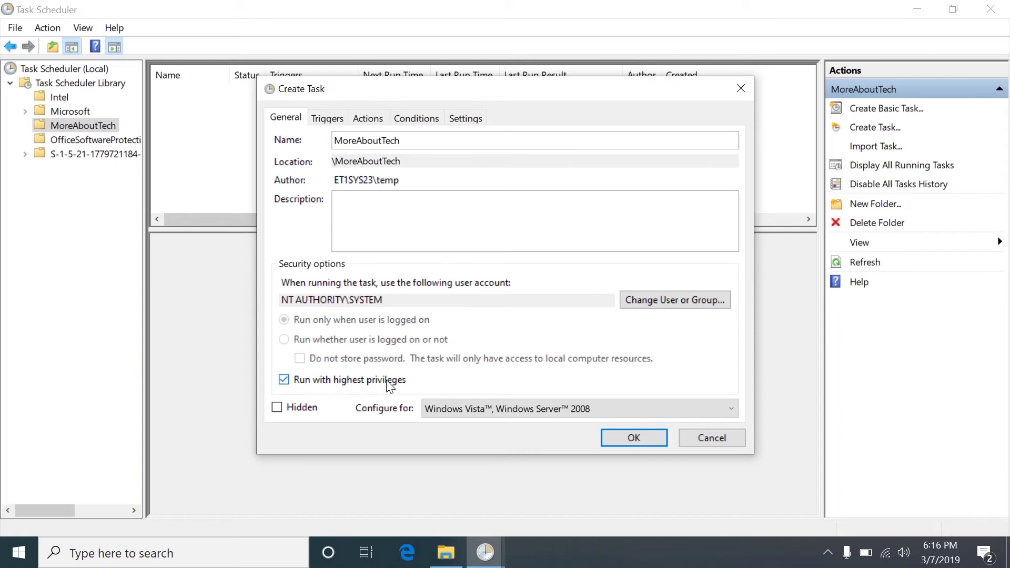
left_click(431, 228)
left_click(332, 118)
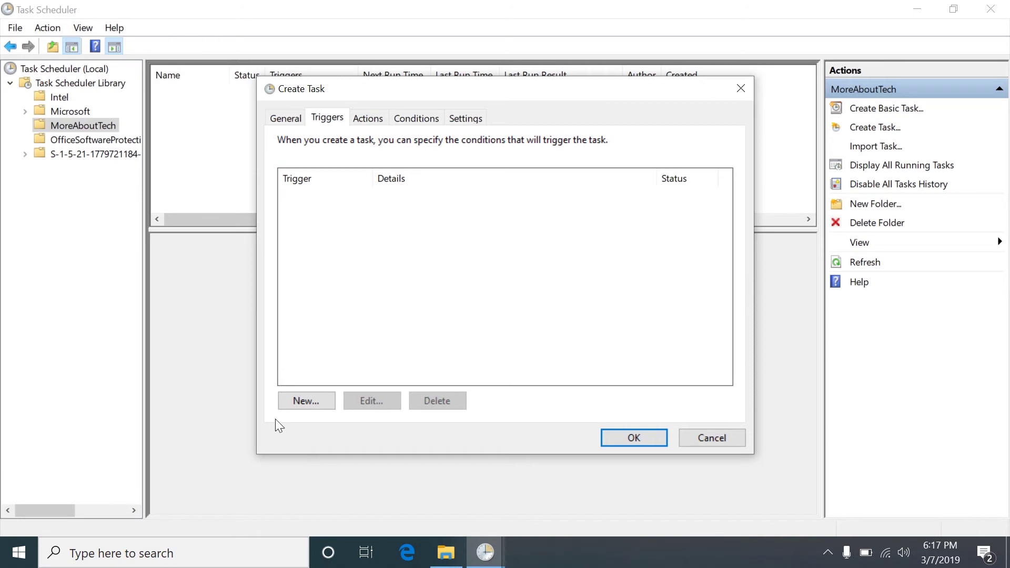
Add a new 'On a schedule' trigger set to Daily, recurring every 1 day.
left_click(306, 401)
left_click(574, 103)
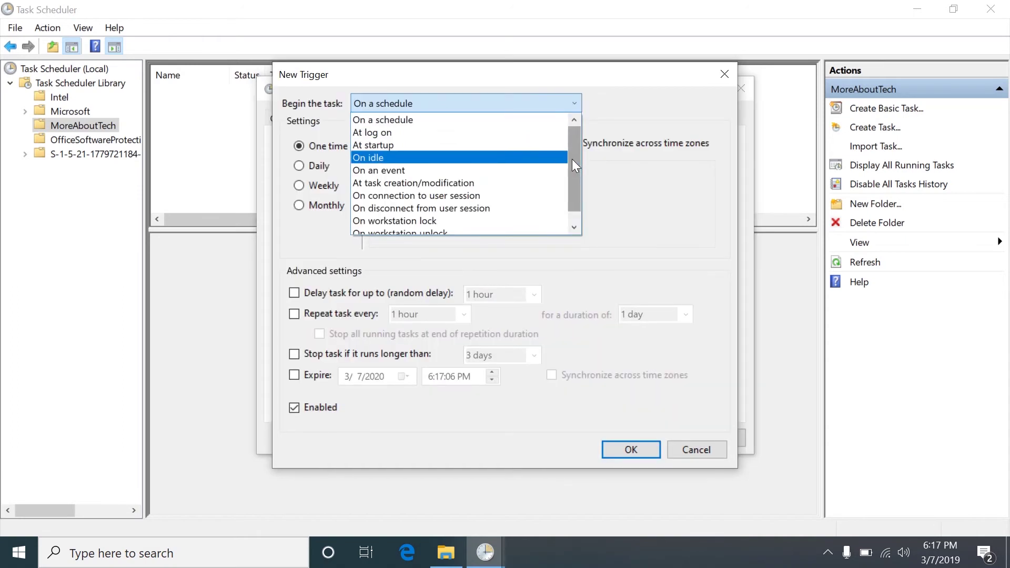
left_click_drag(572, 159, 569, 138)
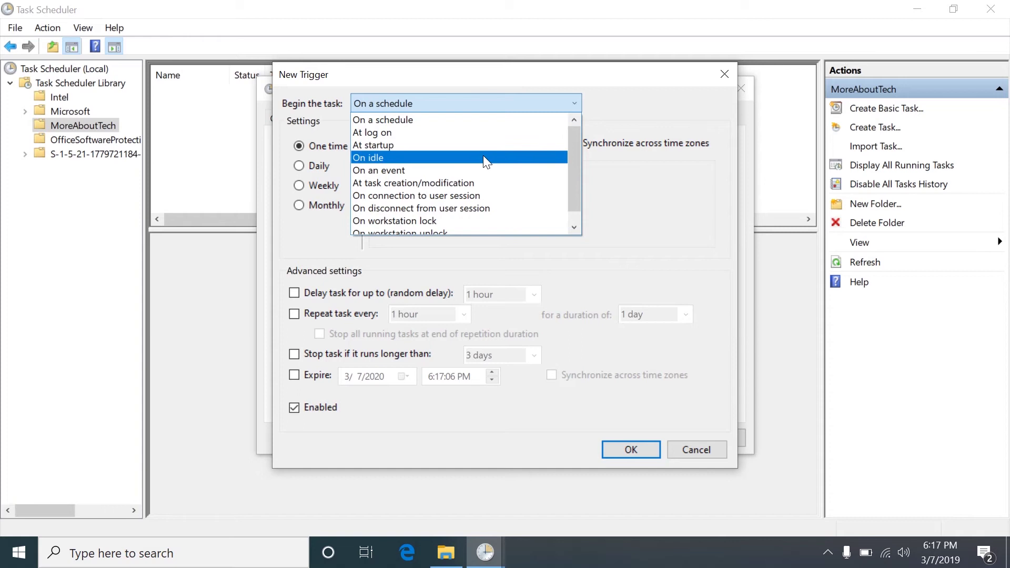
left_click(650, 196)
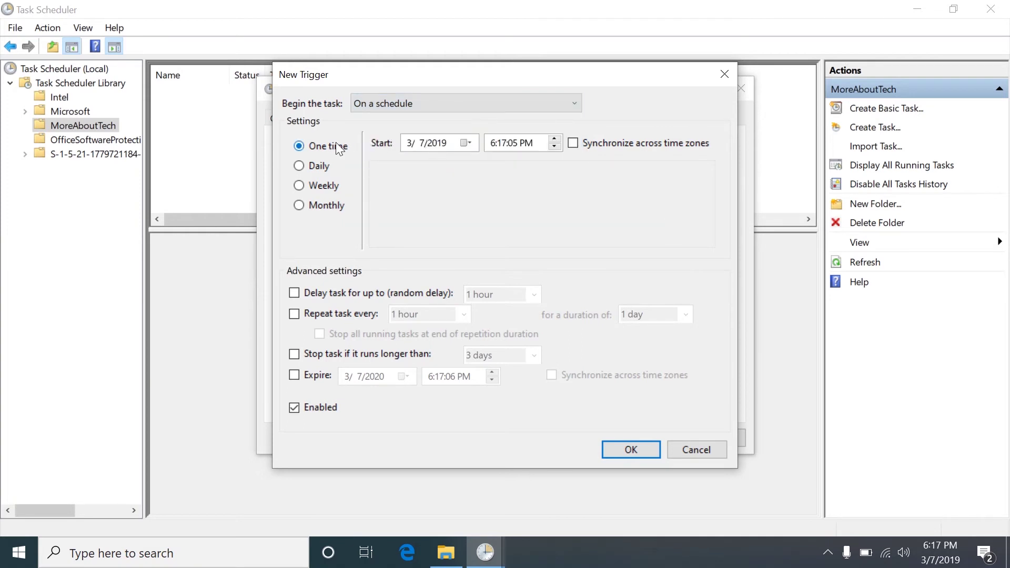
left_click(501, 143)
left_click(317, 169)
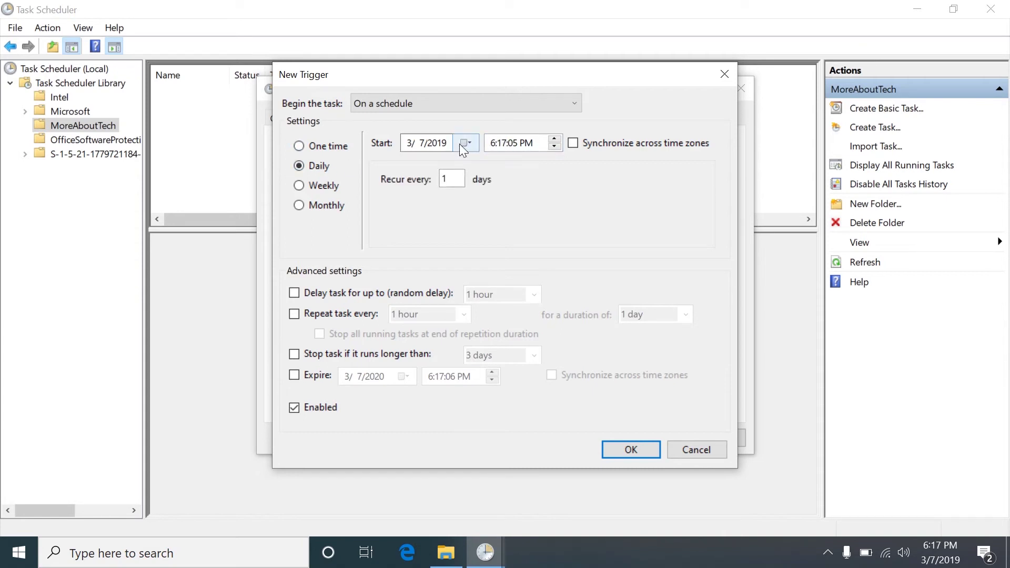
left_click(501, 143)
Set the trigger start time to 12:00 AM and leave task repetition switched off.
left_click(293, 313)
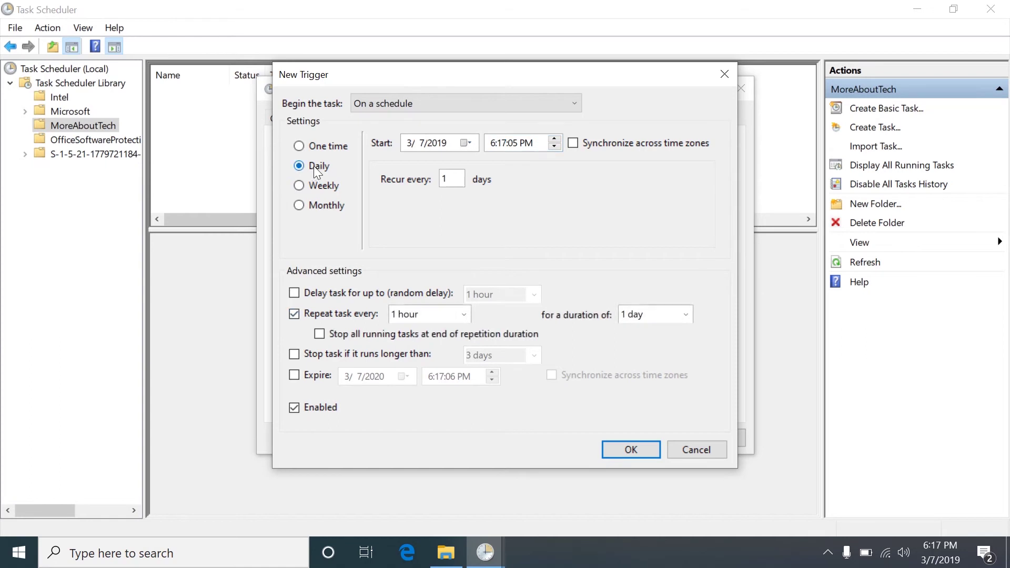
left_click(491, 145)
left_click(415, 314)
left_click(463, 315)
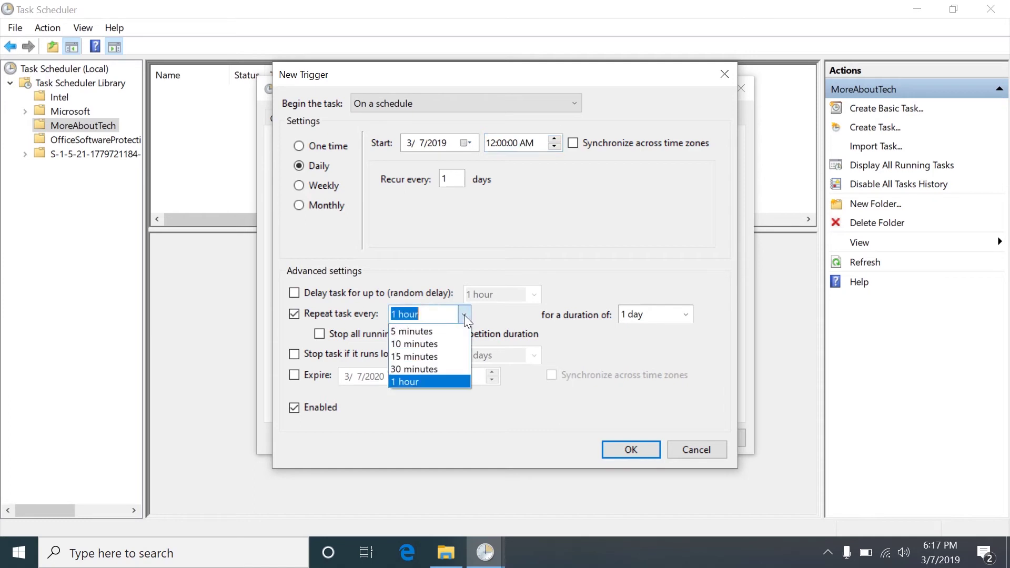
left_click(429, 309)
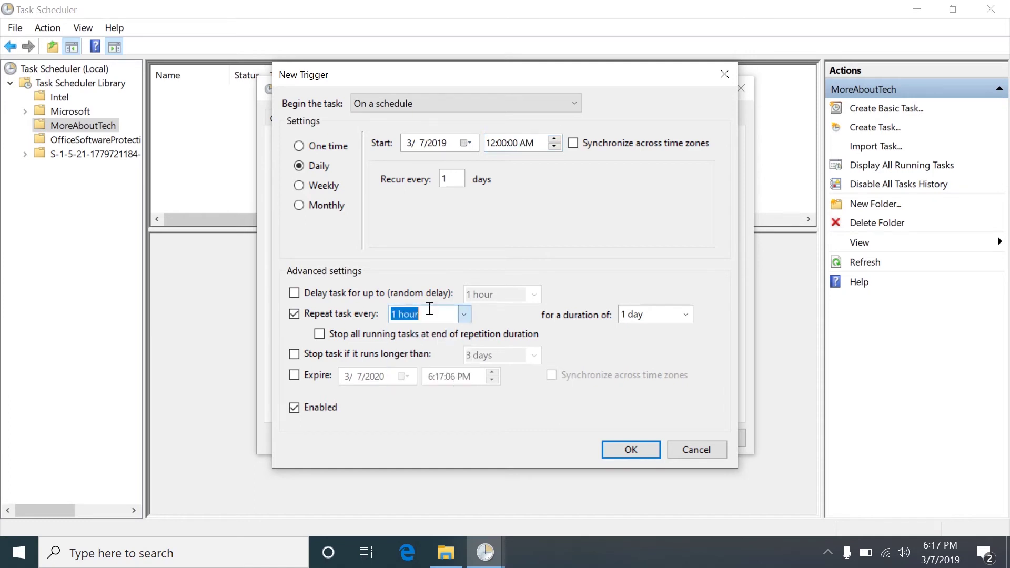
left_click(425, 312)
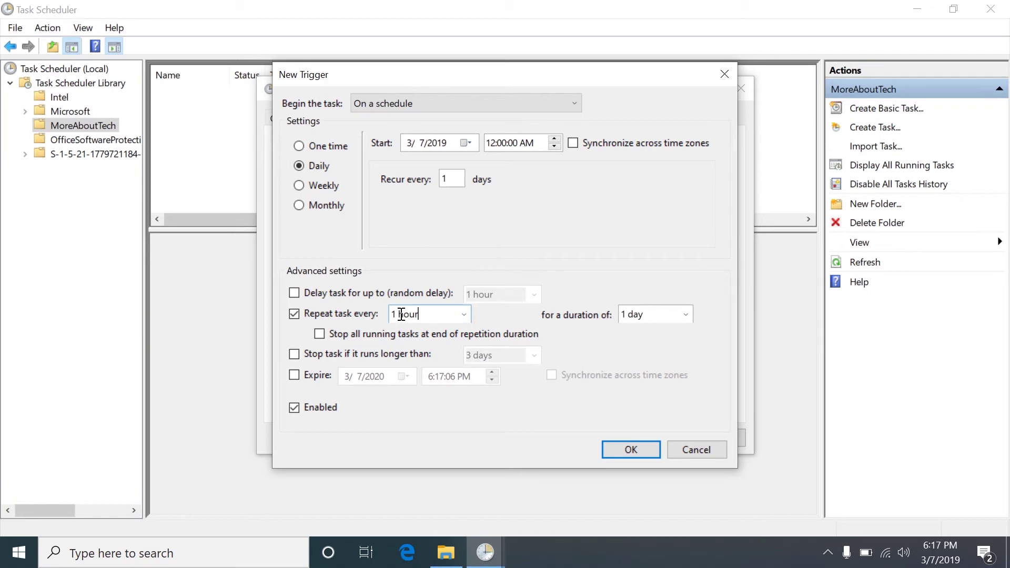
key("BackSpace")
key("BackSpace")
key("BackSpace")
key("BackSpace")
type("Minute")
key("BackSpace")
key("BackSpace")
key("BackSpace")
left_click(307, 314)
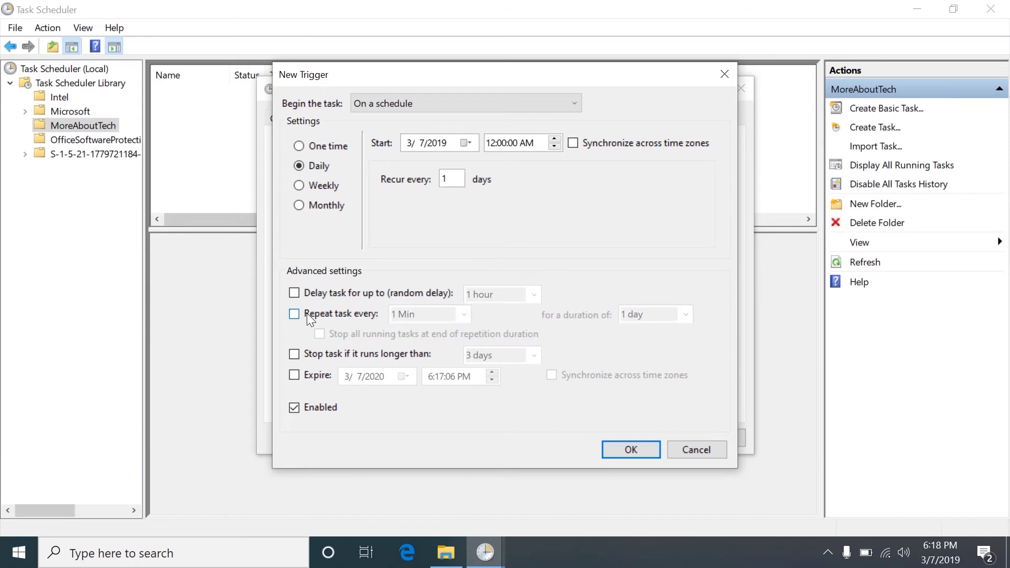
Stop the task if it runs longer than 3 days.
left_click(353, 354)
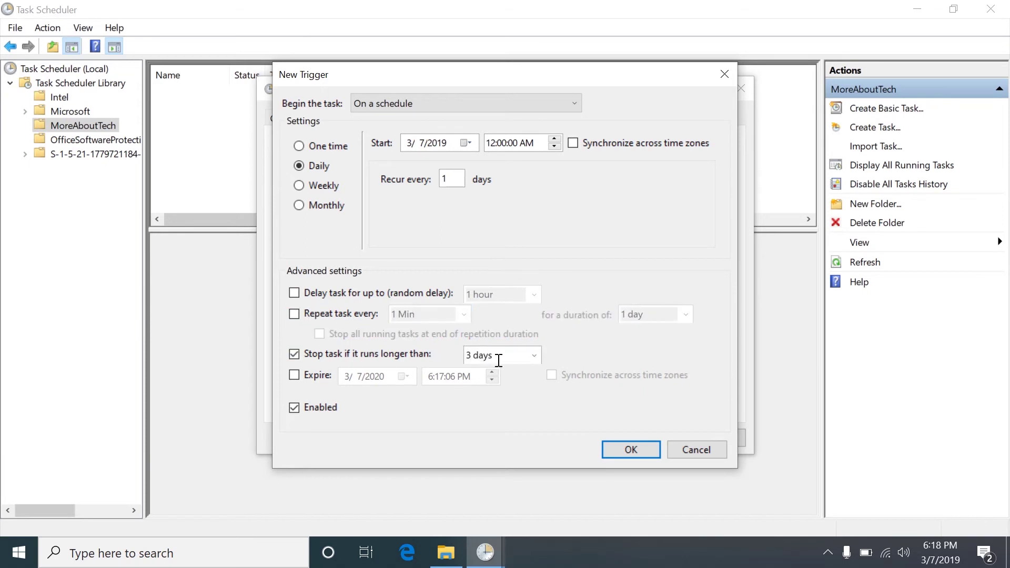
left_click(534, 356)
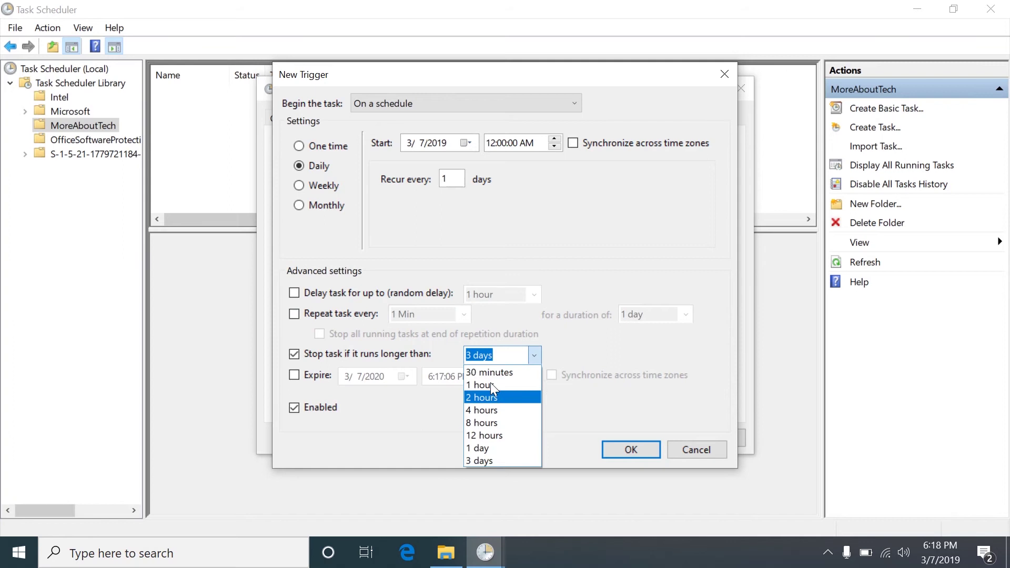
left_click(595, 285)
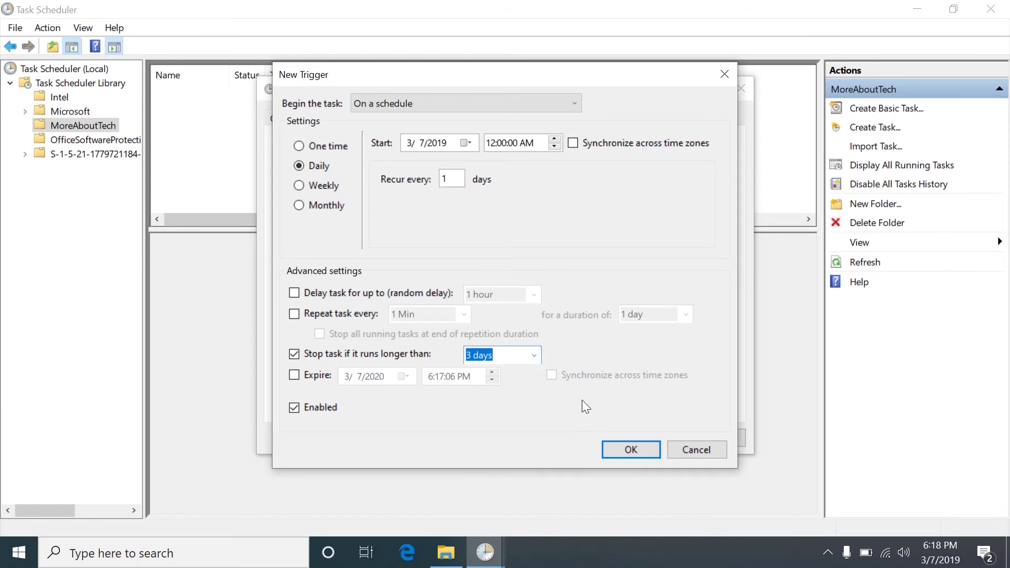
Save the daily 12:00 AM trigger and start a new 'Start a program' action.
left_click(630, 448)
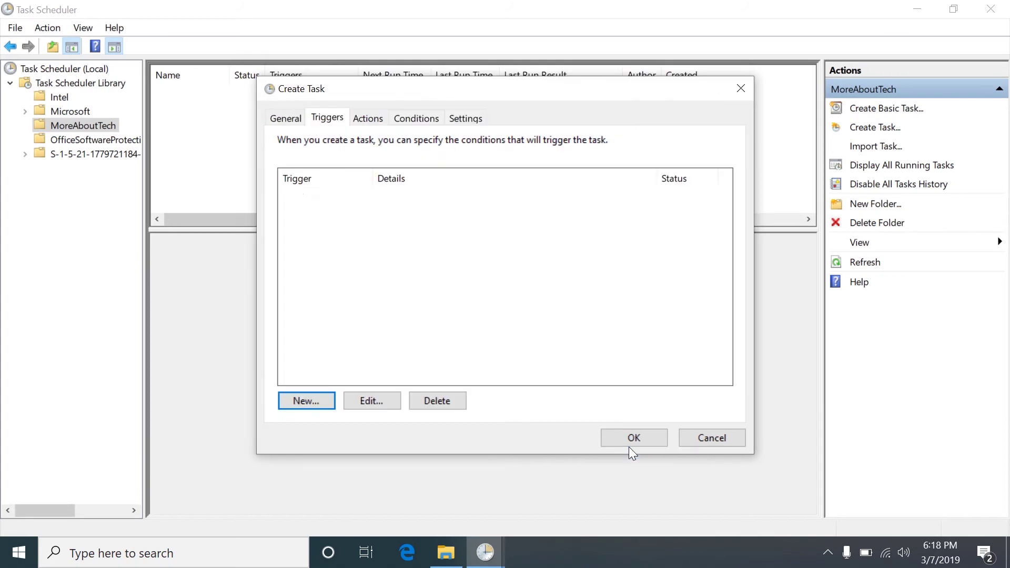
left_click(383, 125)
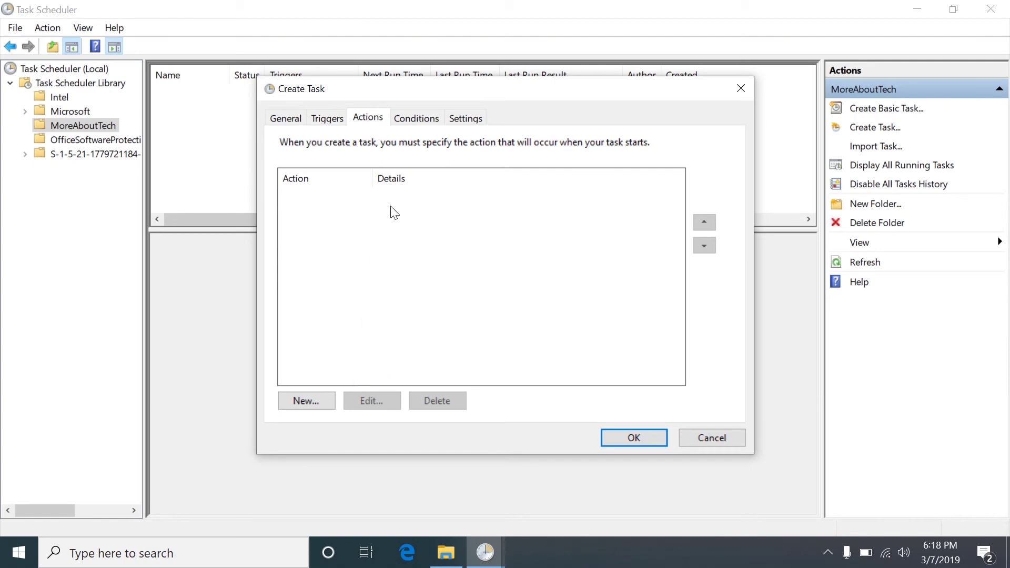
left_click(305, 400)
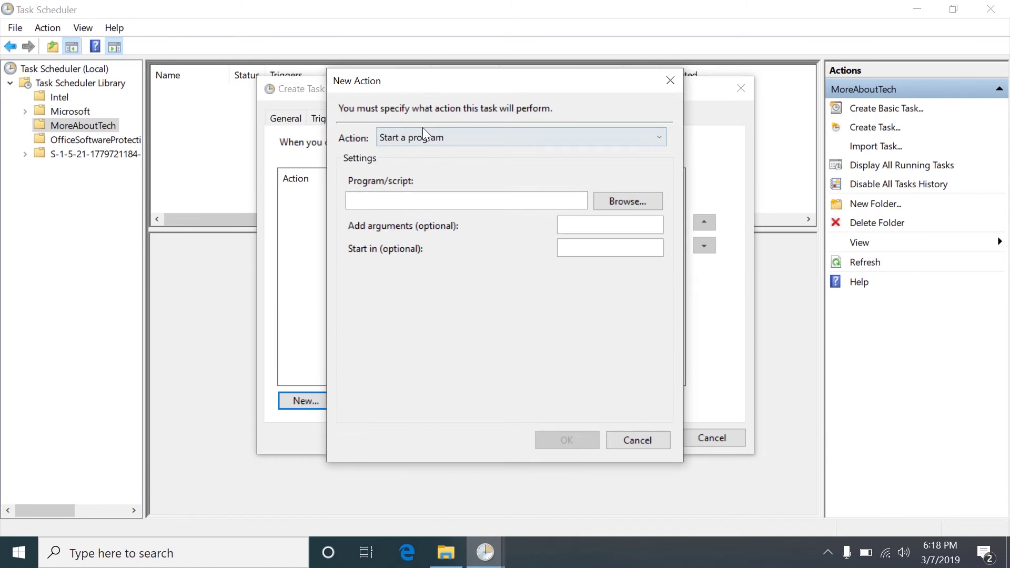
left_click(423, 132)
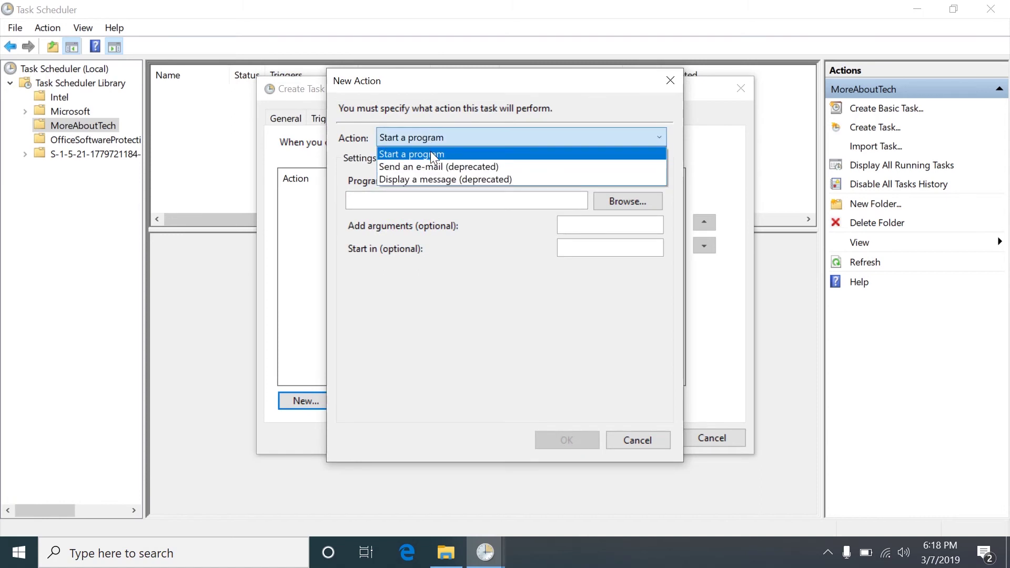
left_click(430, 154)
left_click(370, 203)
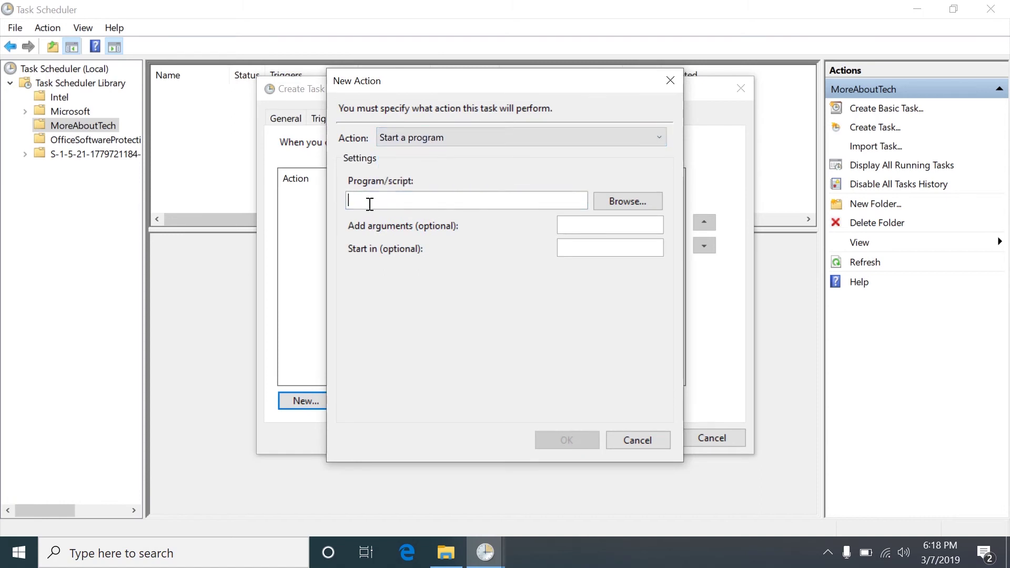
left_click(516, 137)
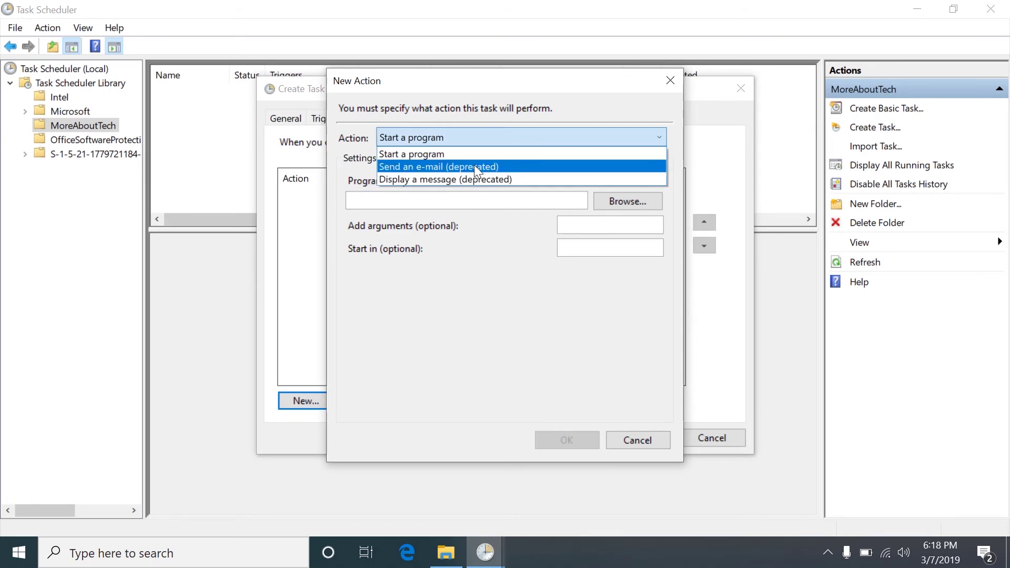
left_click(364, 197)
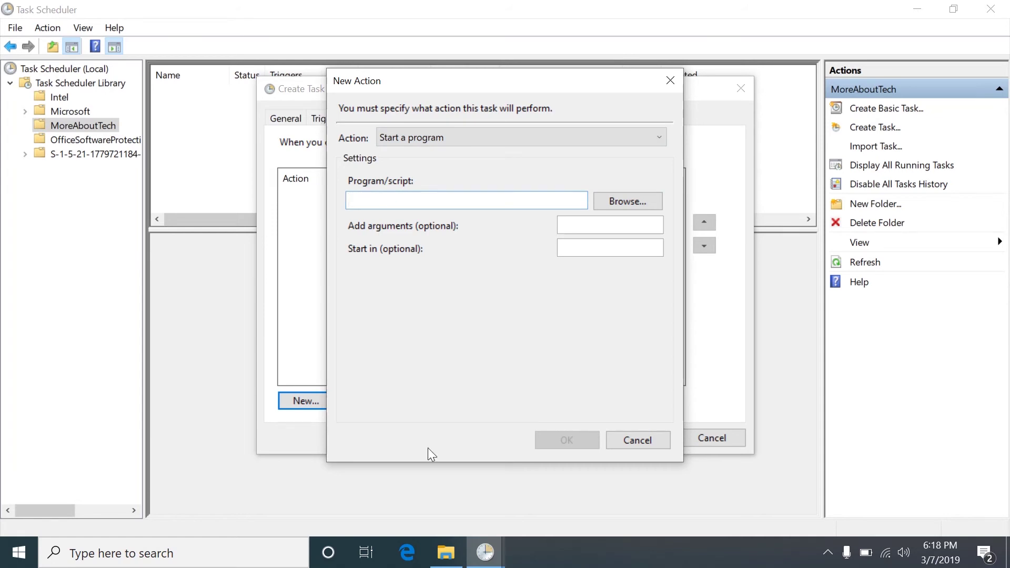
Enter C:\scripts\RunThis.bat as the program to start and confirm the action.
left_click(446, 552)
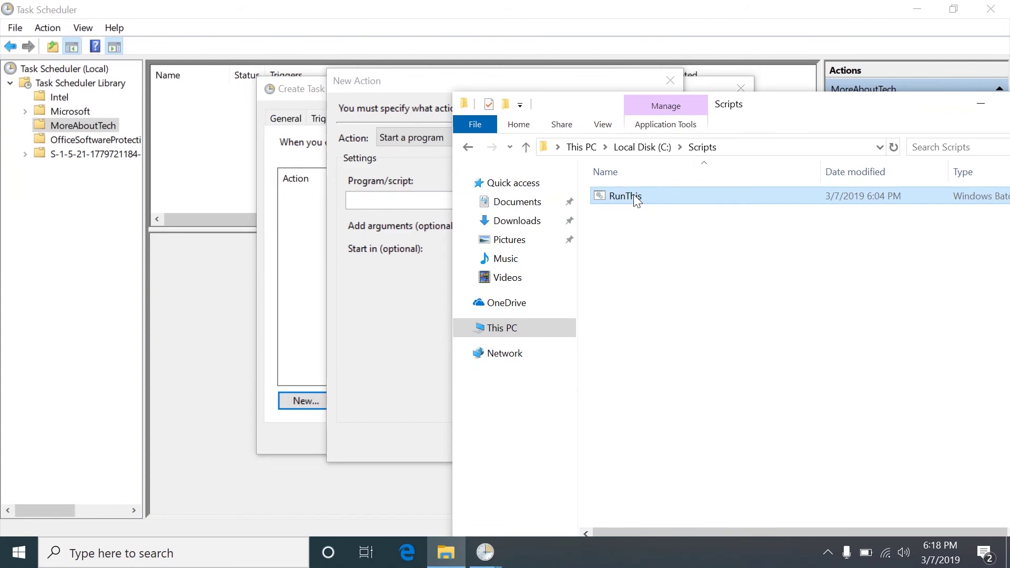
left_click(421, 200)
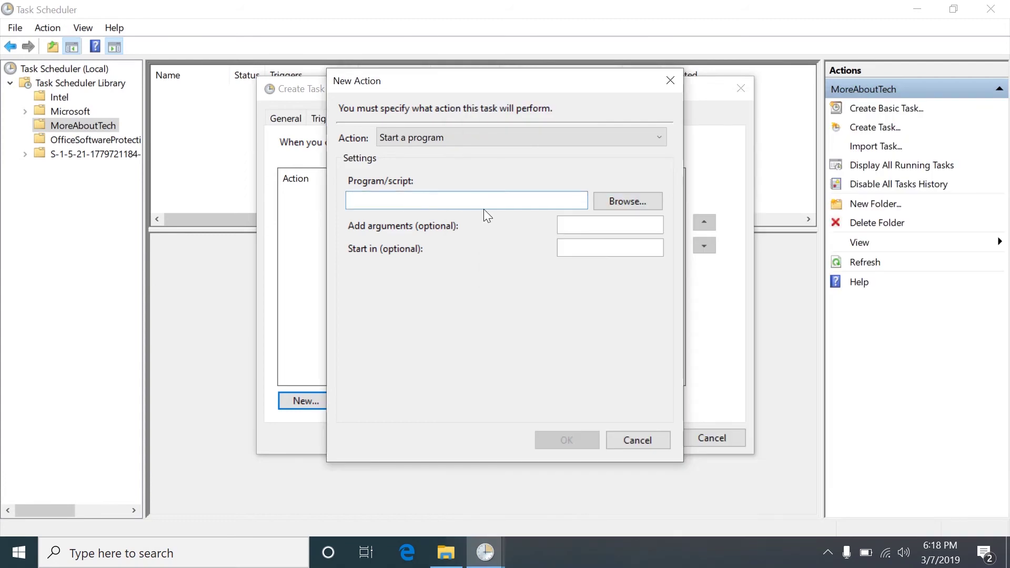
type("C:\\")
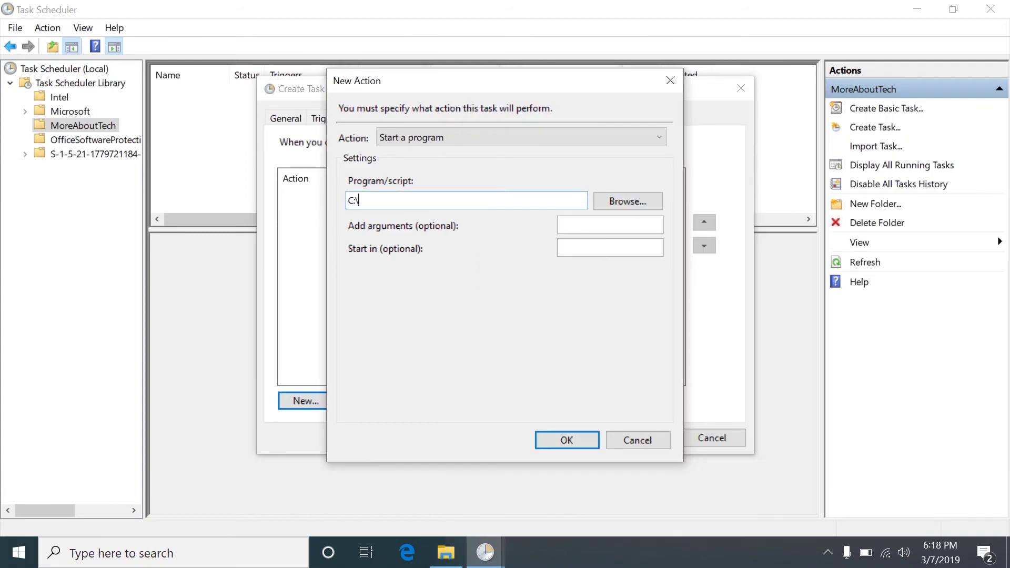
type("scripts\\RunThis.bat")
left_click(568, 437)
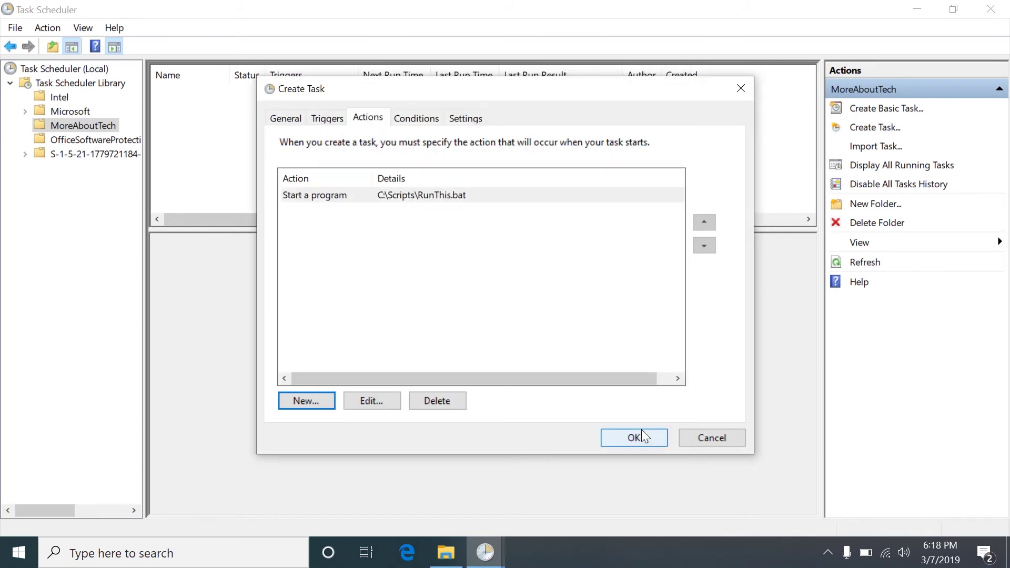
Show the Conditions tab with its AC power and battery options.
left_click(418, 120)
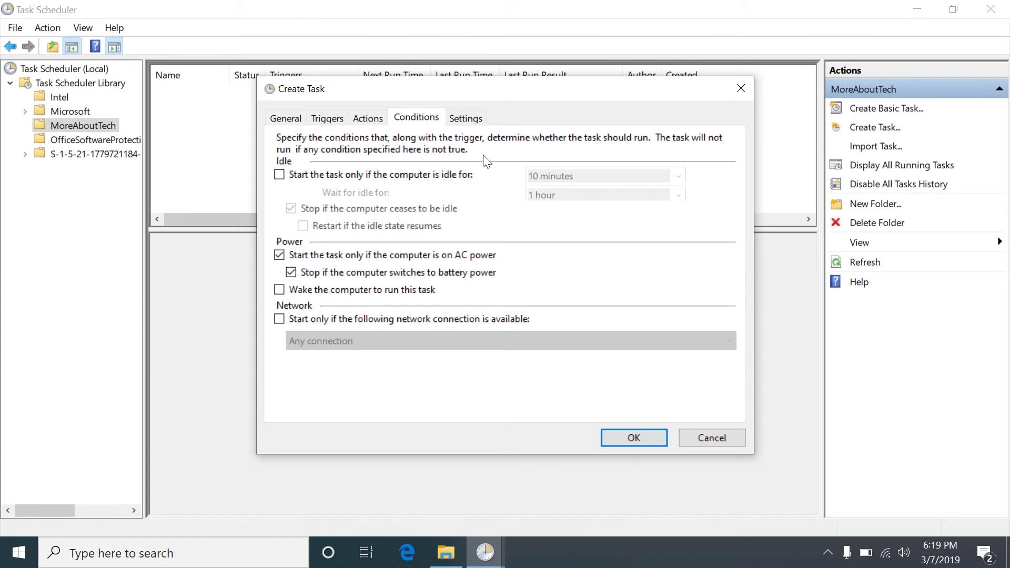
On the Settings tab, keep 'Do not start a new instance' for an already-running task.
left_click(466, 118)
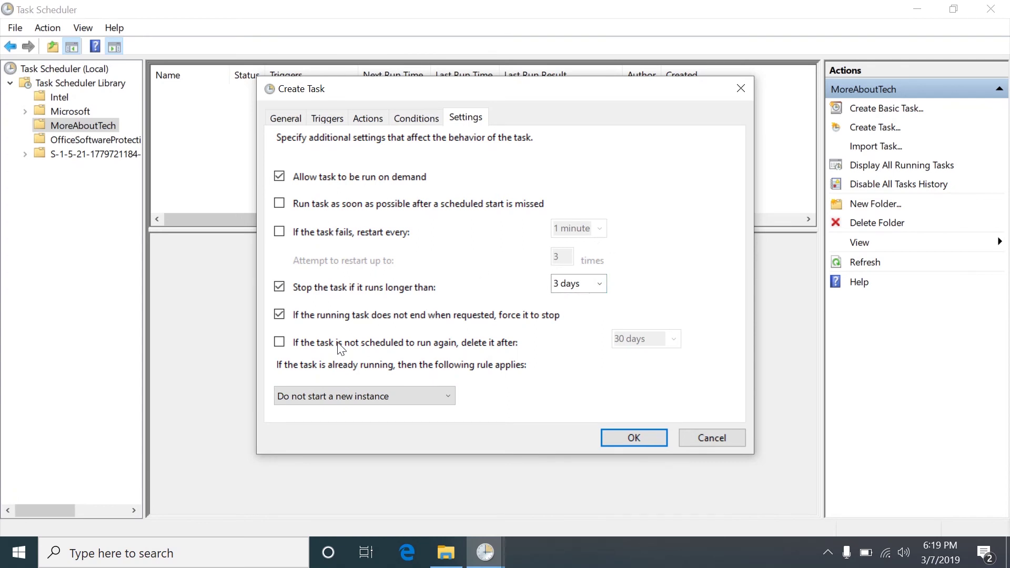
left_click(313, 400)
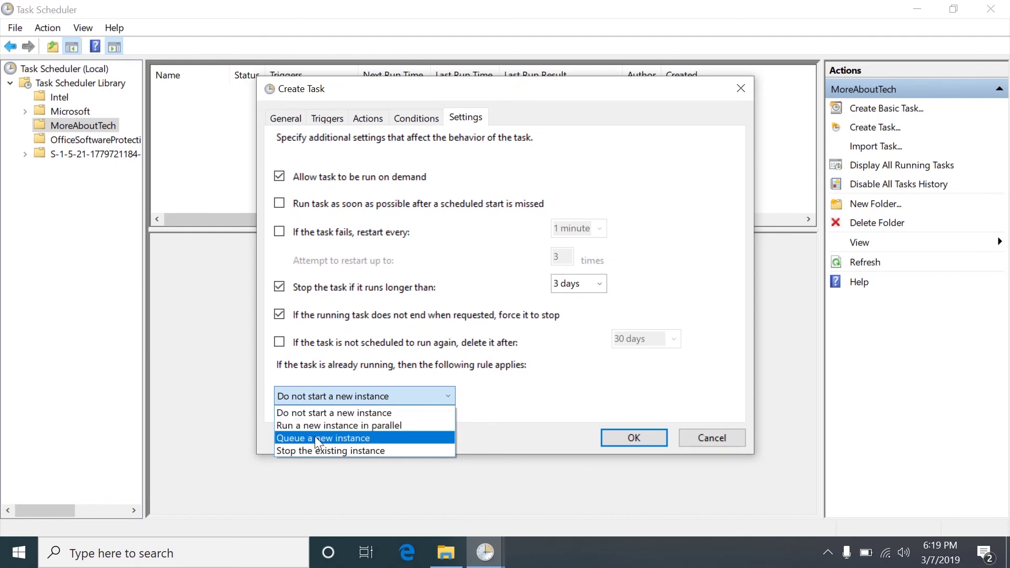
left_click(601, 414)
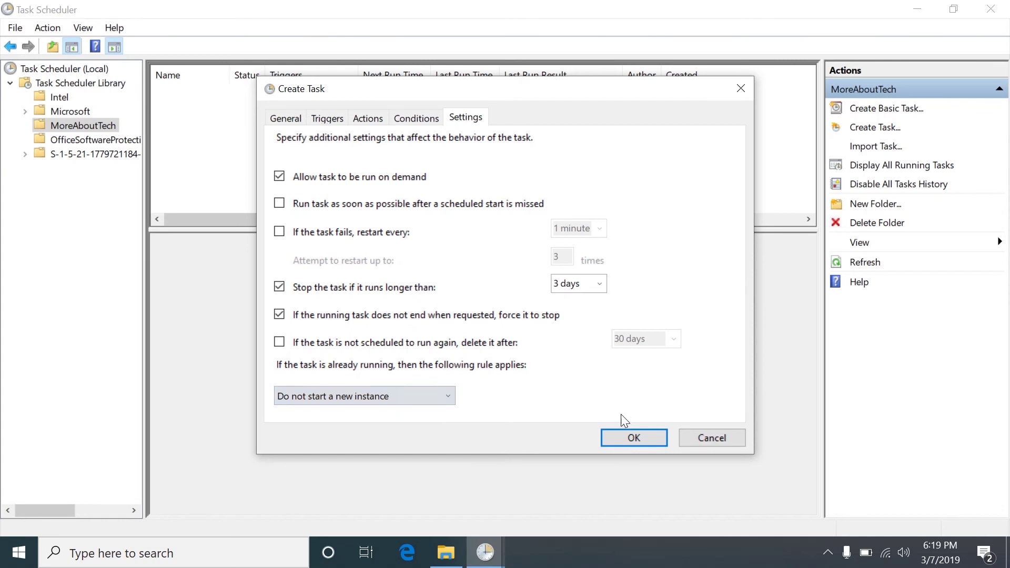
Save the MoreAboutTech task and run it once.
left_click(660, 438)
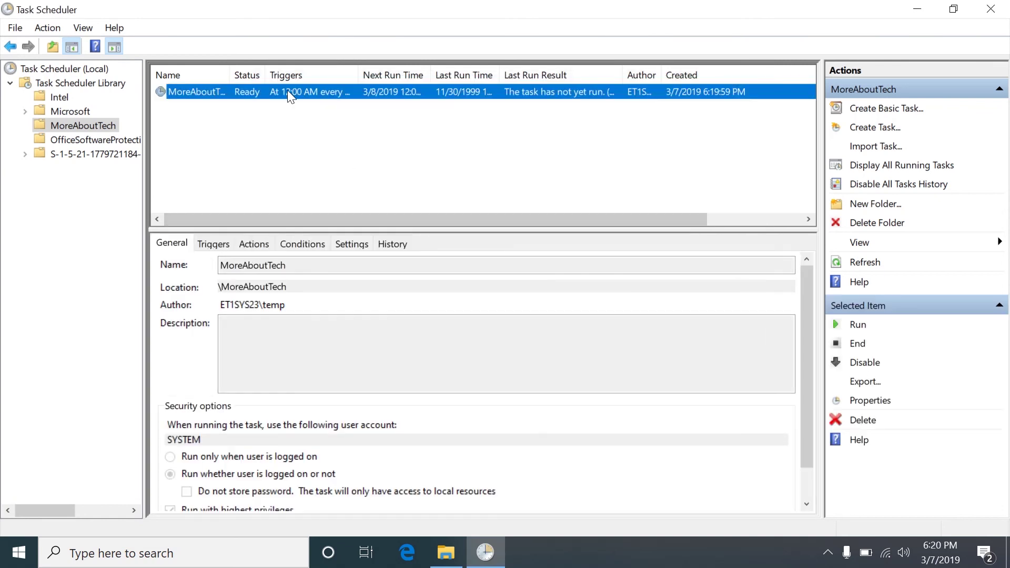
right_click(287, 90)
left_click(314, 105)
right_click(315, 90)
left_click(273, 126)
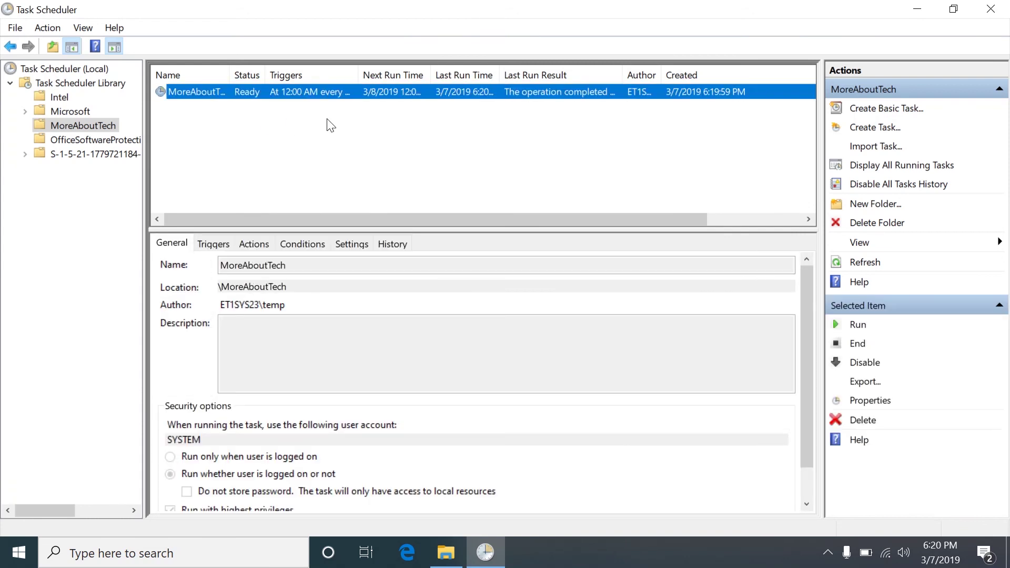
Confirm the test file in C:\Scripts reads MoreAboutTech.
left_click(445, 552)
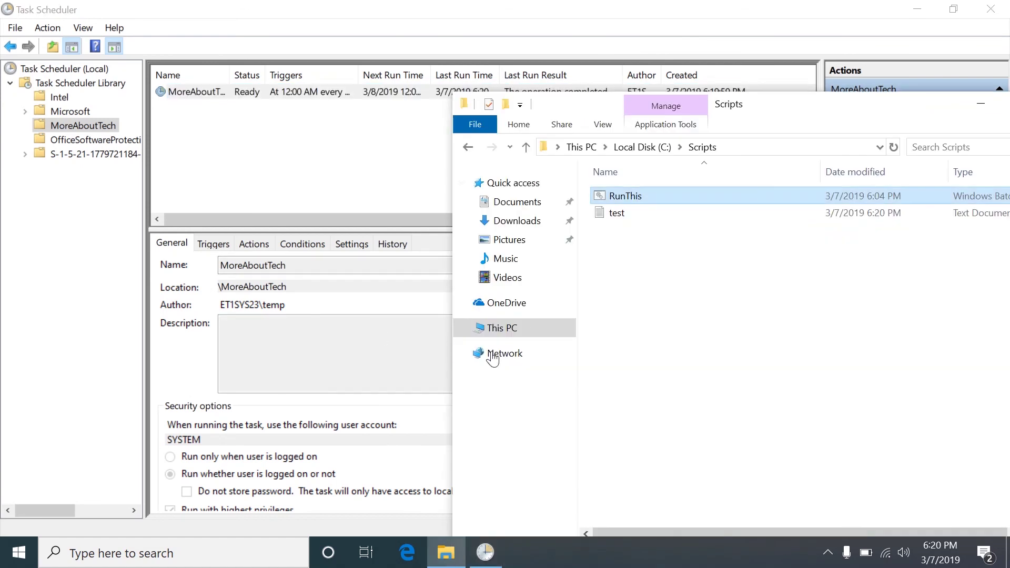
left_click(620, 273)
left_click(629, 217)
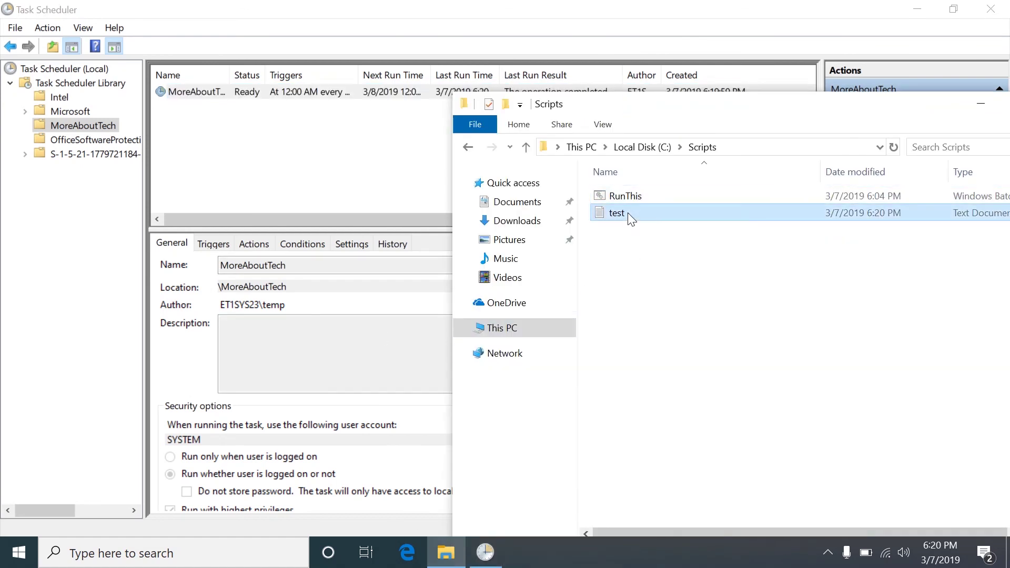
double_click(627, 213)
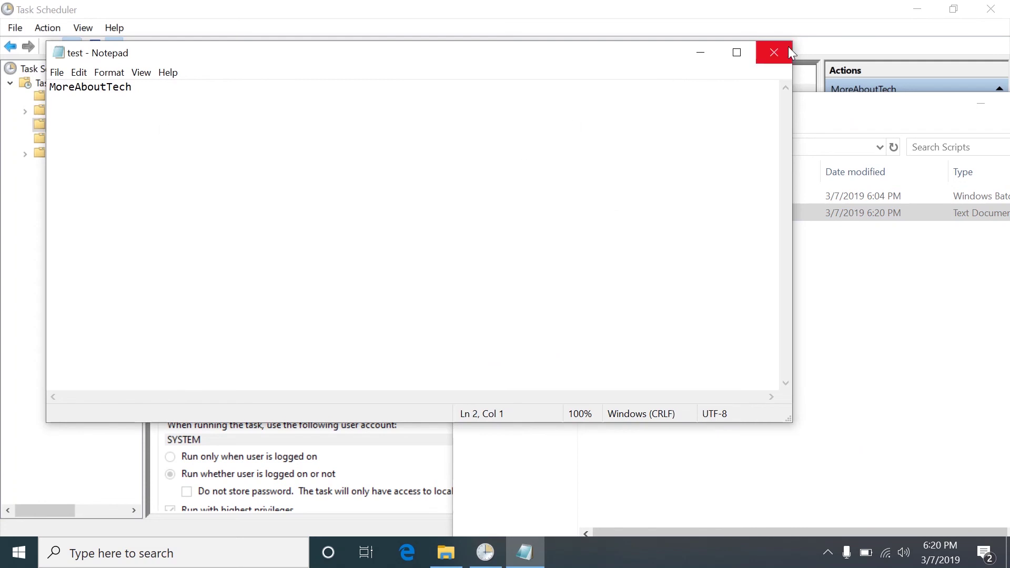
left_click(773, 52)
Edit the MoreAboutTech task's RunThis.bat action, replacing the program with Powershell.exe.
double_click(305, 93)
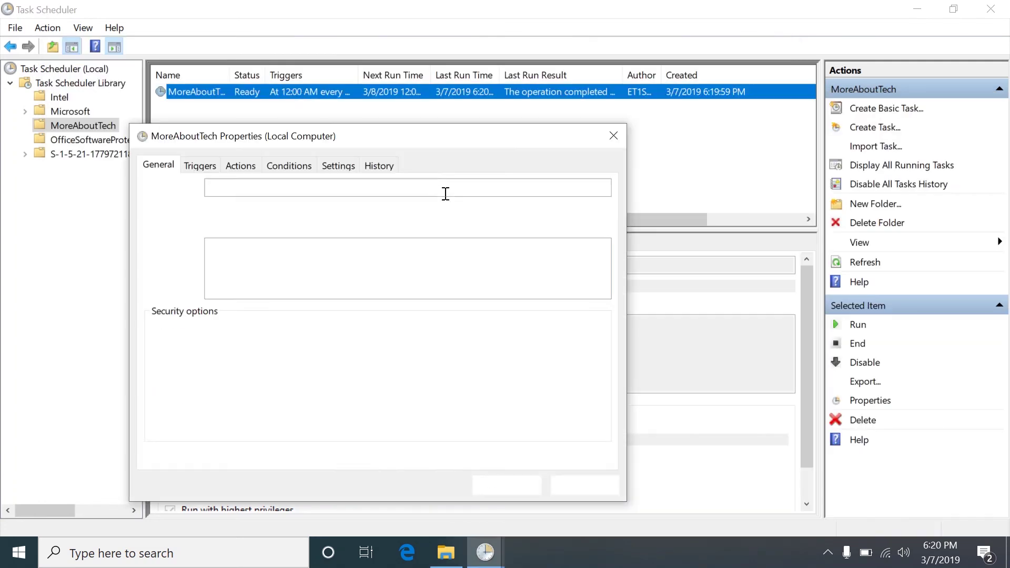
left_click(199, 165)
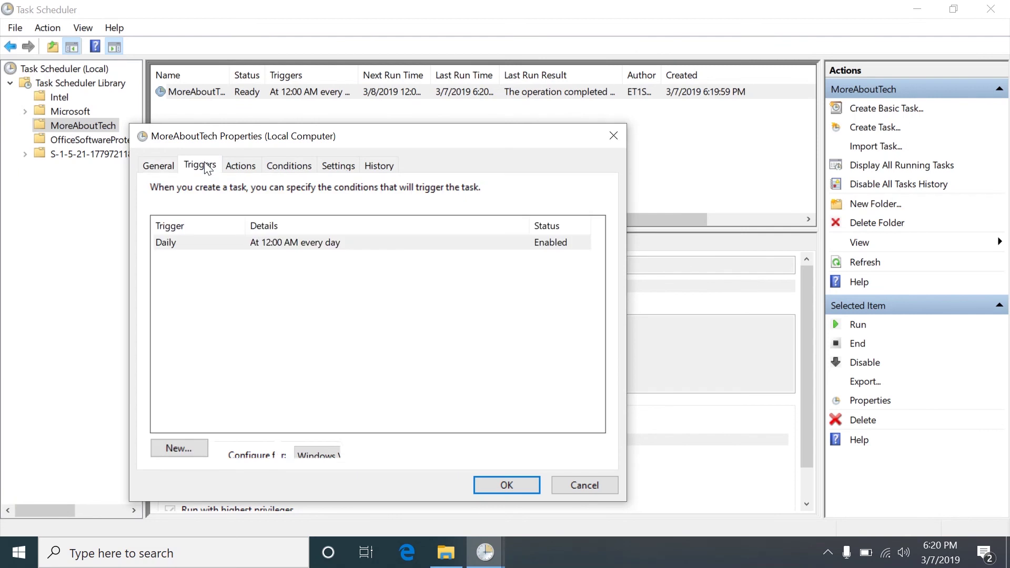
left_click(251, 172)
double_click(218, 240)
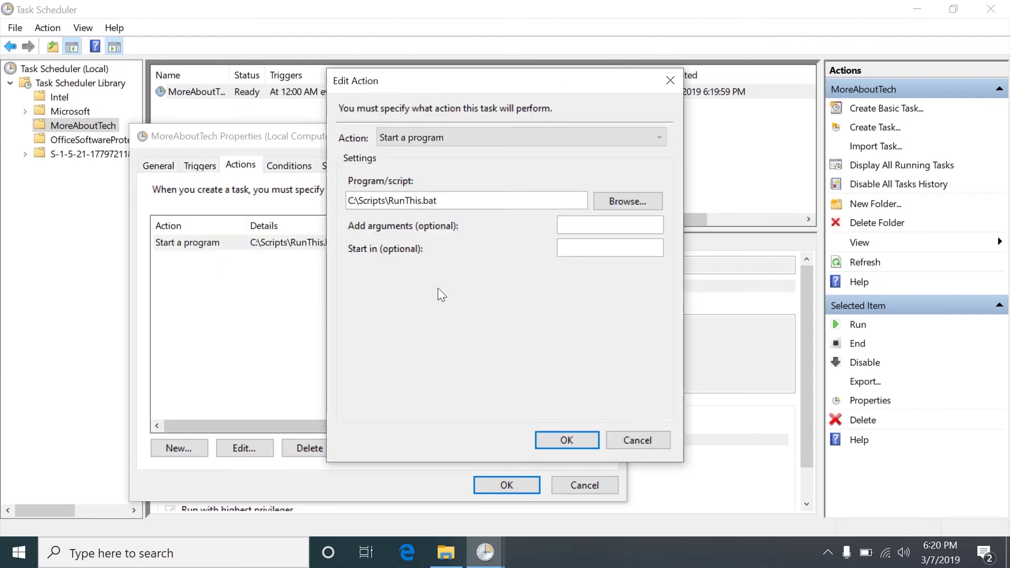
left_click_drag(450, 206, 323, 187)
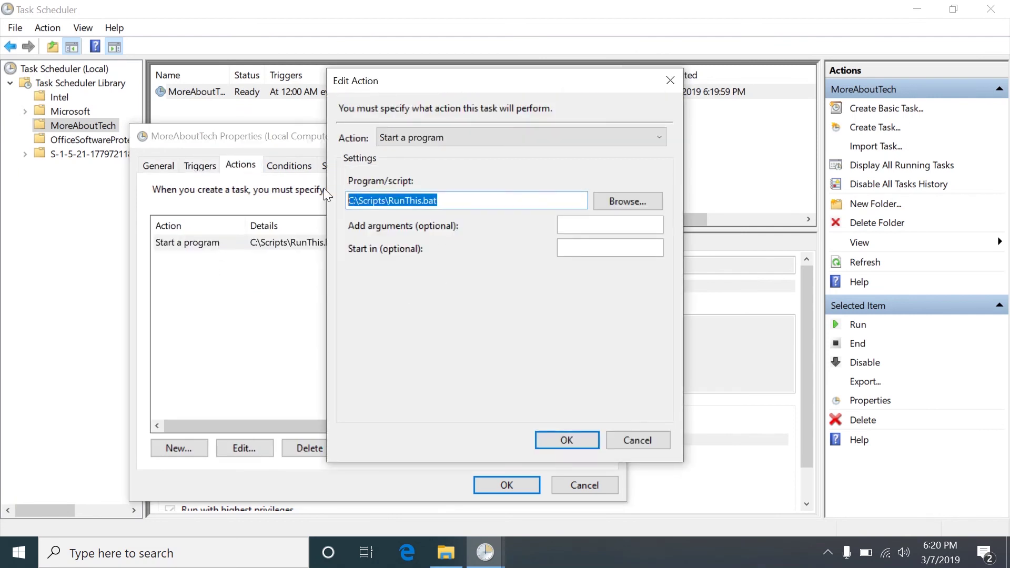
key("BackSpace")
type("Powersh")
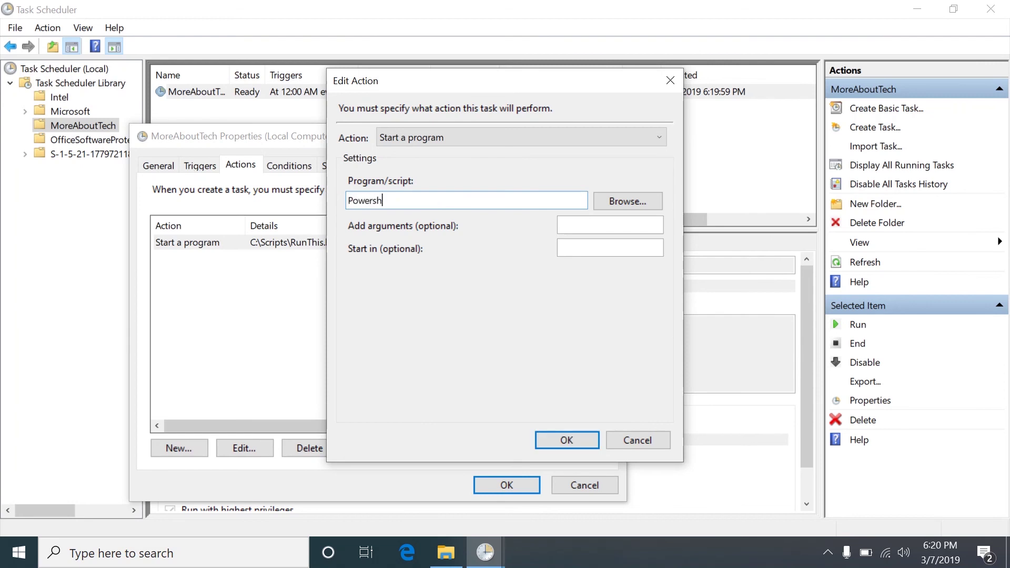
type("ell.exe")
Enter C:\Scripts\Script.ps1 as the action's argument.
left_click(581, 225)
type("C:\\Scipts\\")
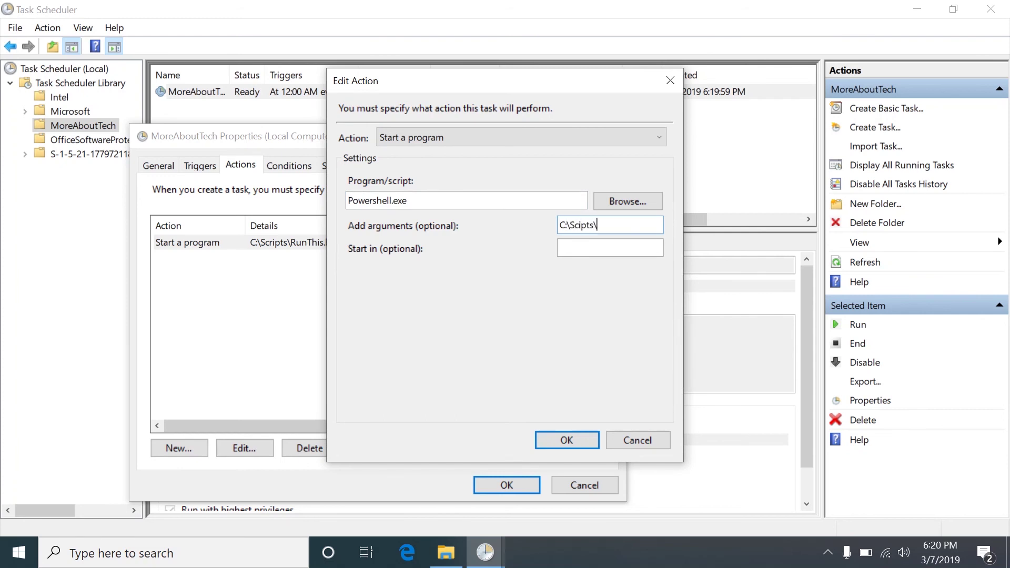
left_click(579, 225)
type("r")
left_click(614, 227)
type("Powe")
key("BackSpace")
key("BackSpace")
key("BackSpace")
type("Script.ps1")
Set the Start in folder to C:\Scripts\, copied from the argument path.
left_click(469, 199)
double_click(394, 199)
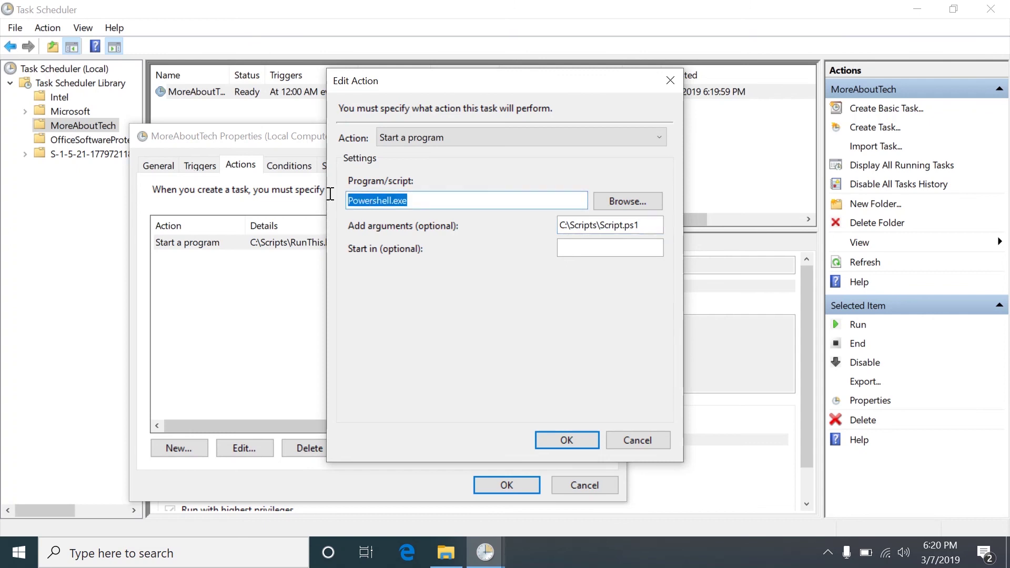
double_click(371, 200)
left_click_drag(560, 225, 636, 240)
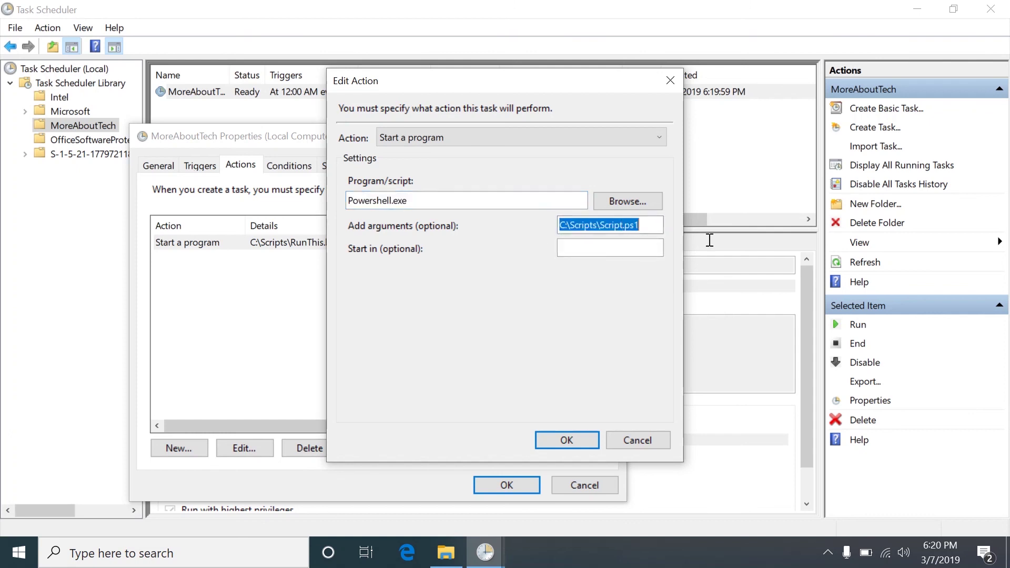
left_click(592, 245)
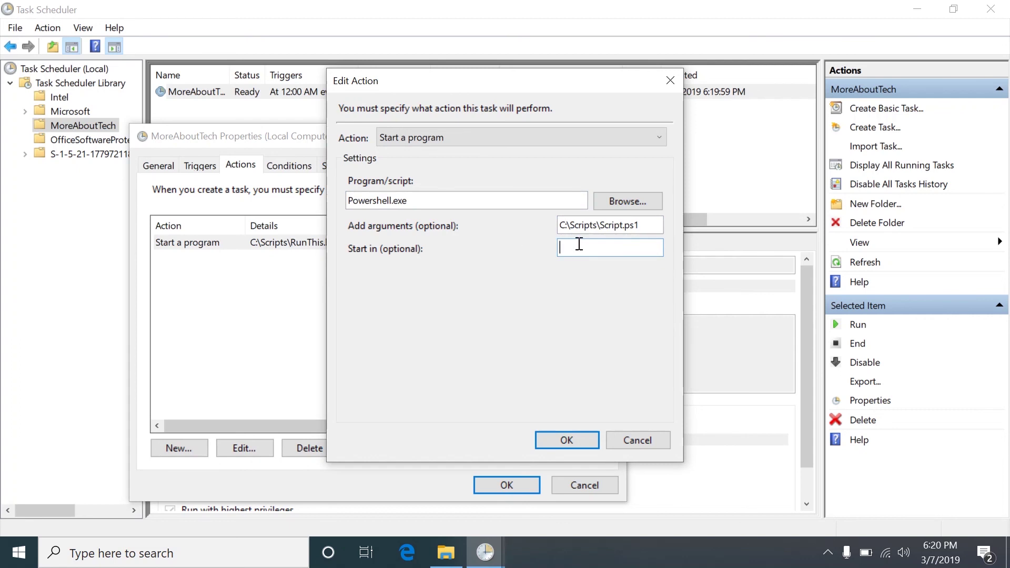
left_click_drag(603, 225, 515, 220)
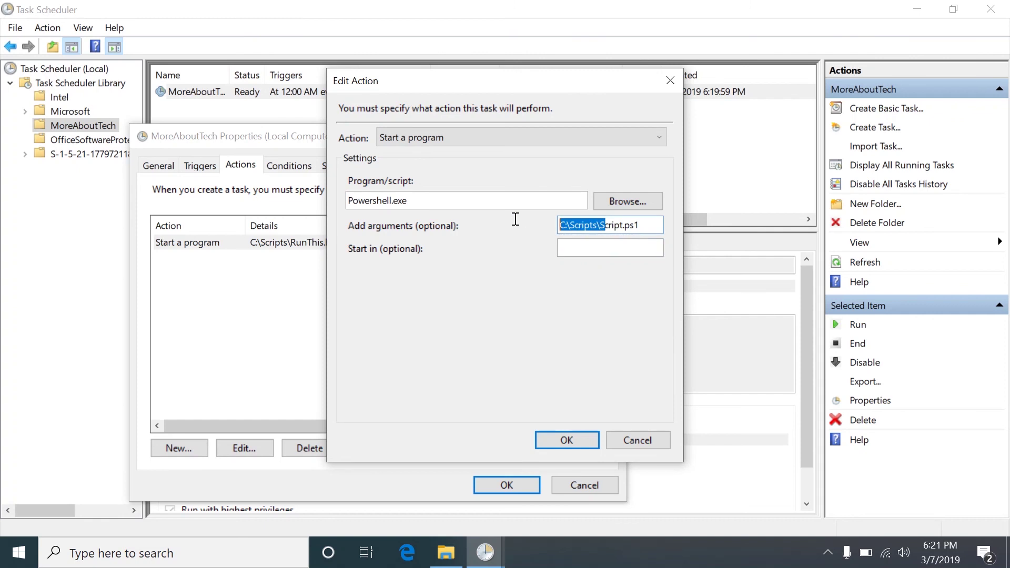
key("ctrl+c")
left_click(615, 248)
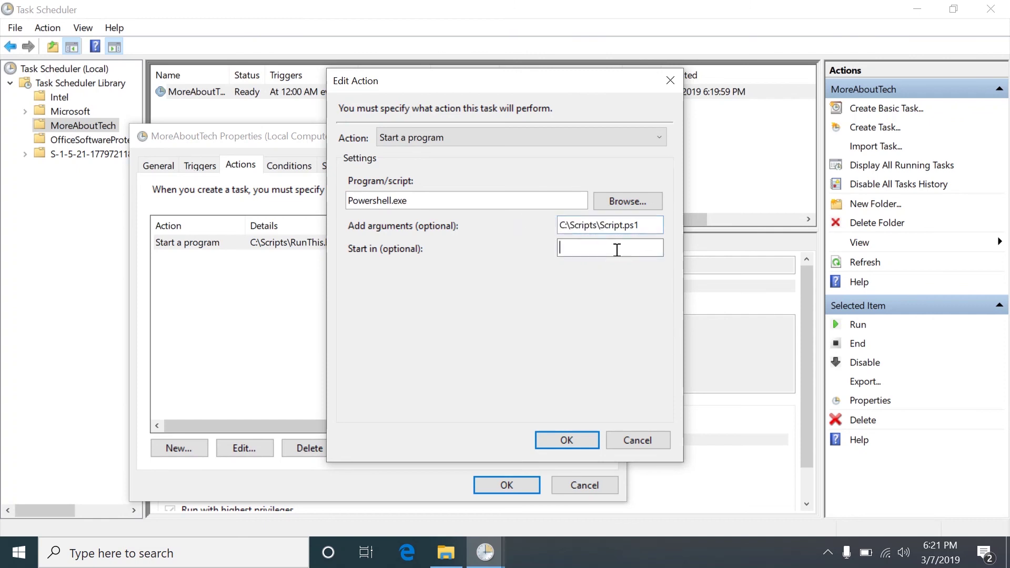
key("ctrl+v")
key("BackSpace")
double_click(570, 225)
key("End")
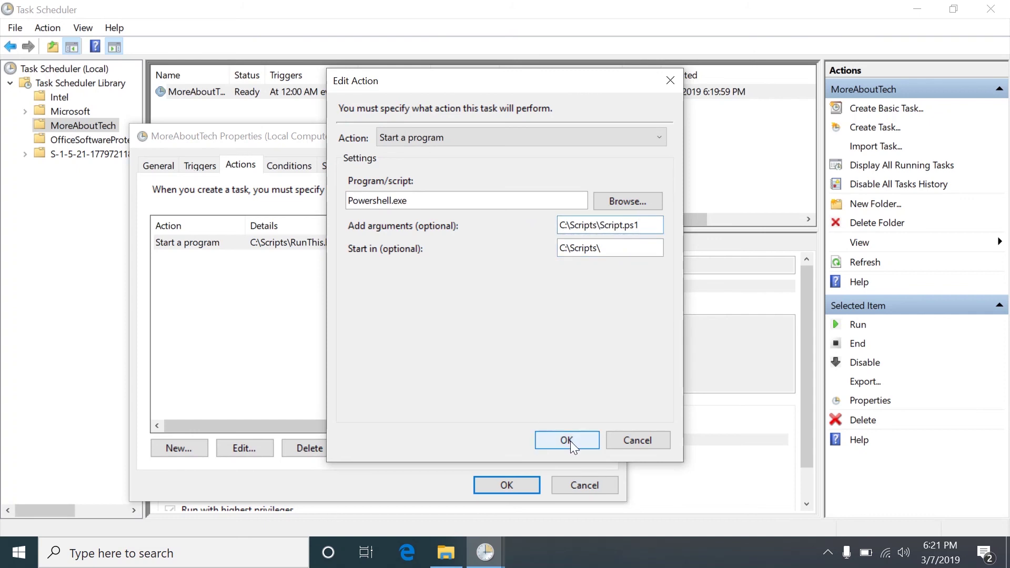
Replace the Powershell.exe program with C:\php\php-cgi.exe.
left_click_drag(478, 201, 316, 190)
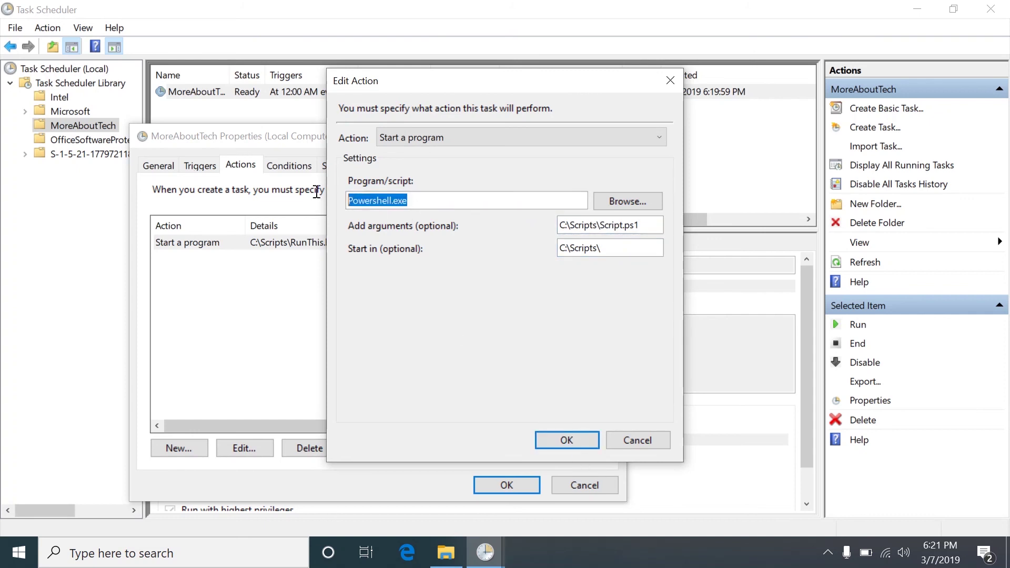
key("BackSpace")
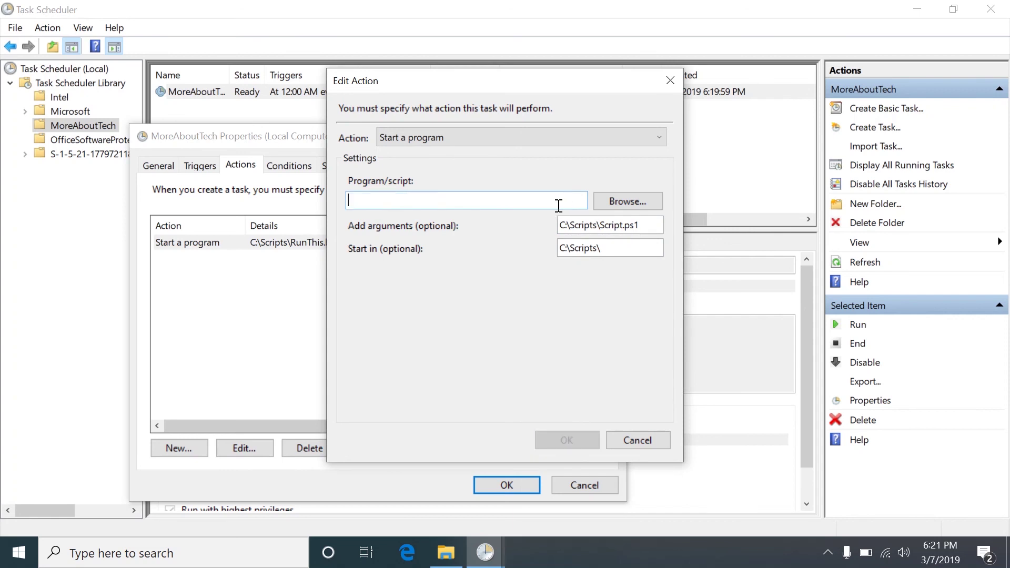
type("C:\\")
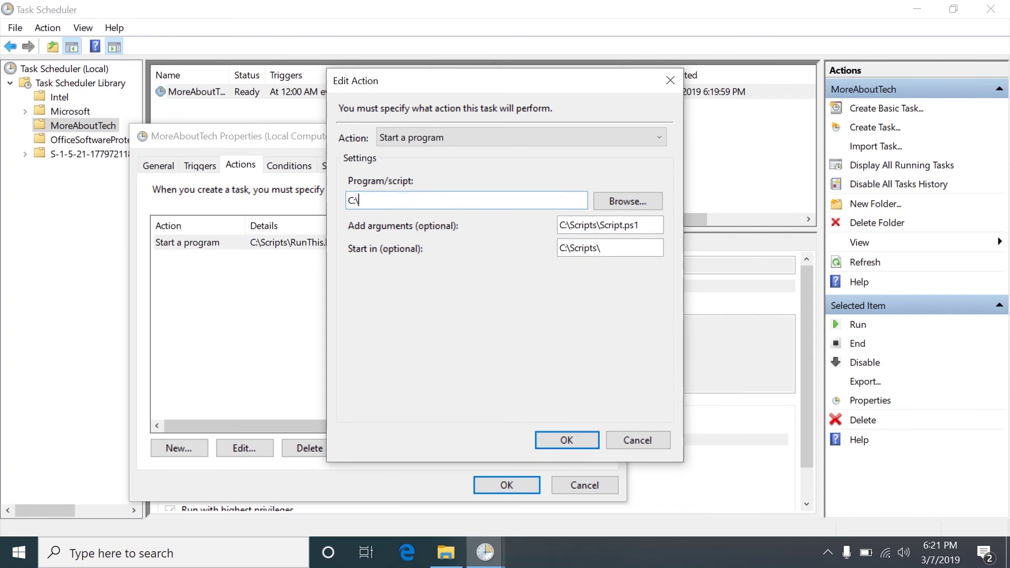
type("php\\php-cgi.exe")
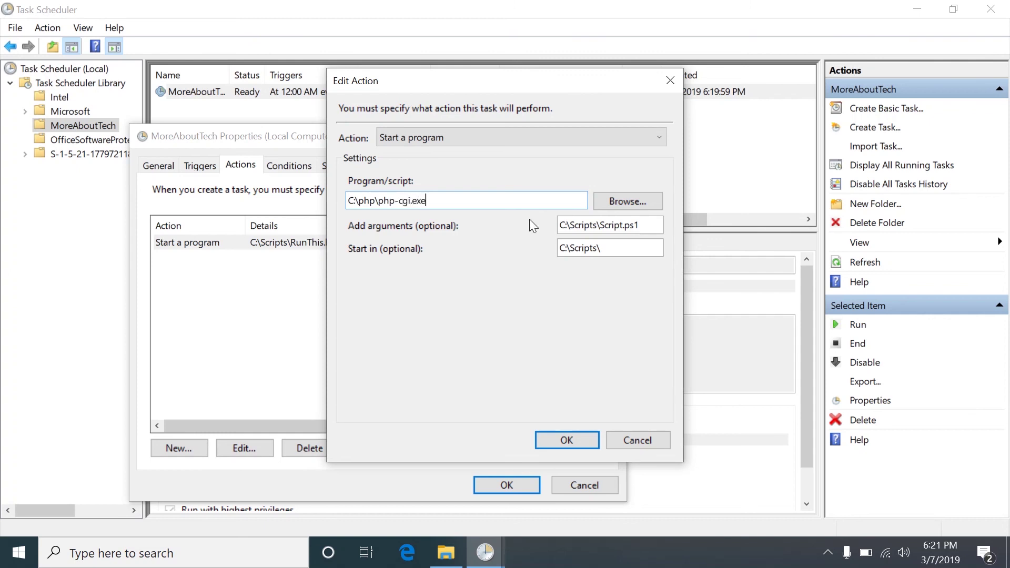
Change the argument to C:\Scripts\Script.php and save the action and task properties.
left_click(652, 231)
key("BackSpace")
key("BackSpace")
key("BackSpace")
type("php")
double_click(604, 247)
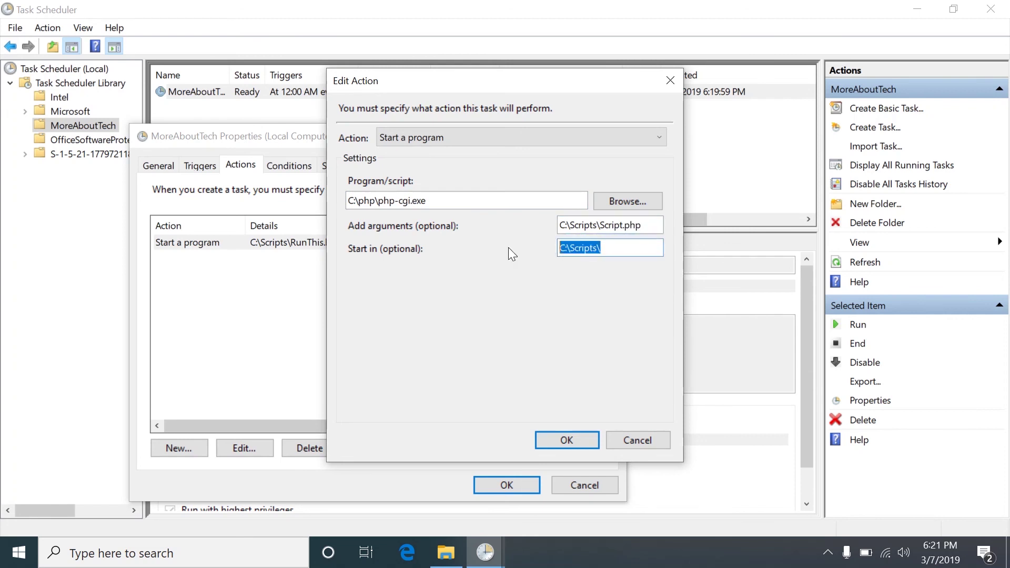
left_click(557, 434)
left_click(504, 479)
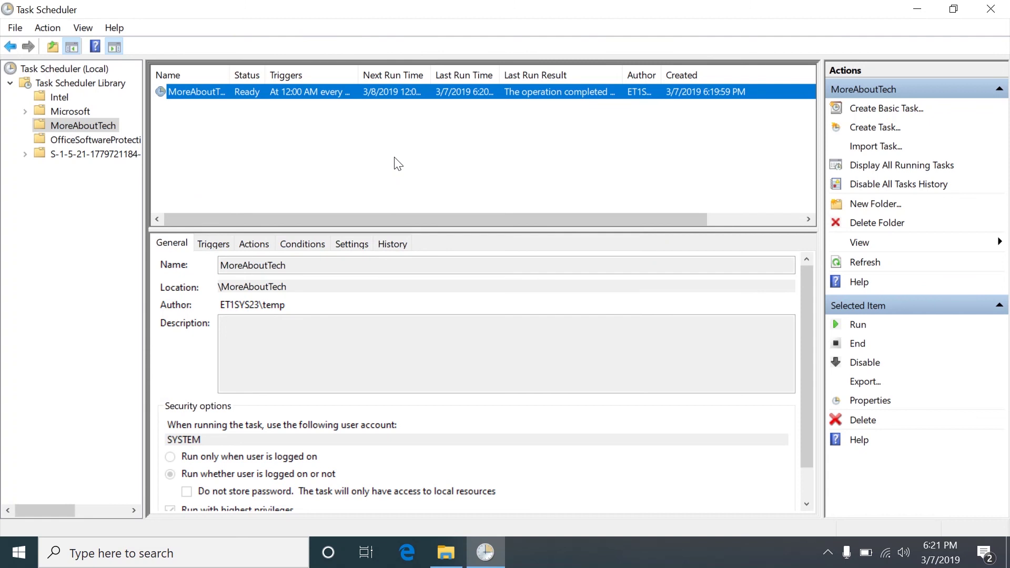
left_click(351, 109)
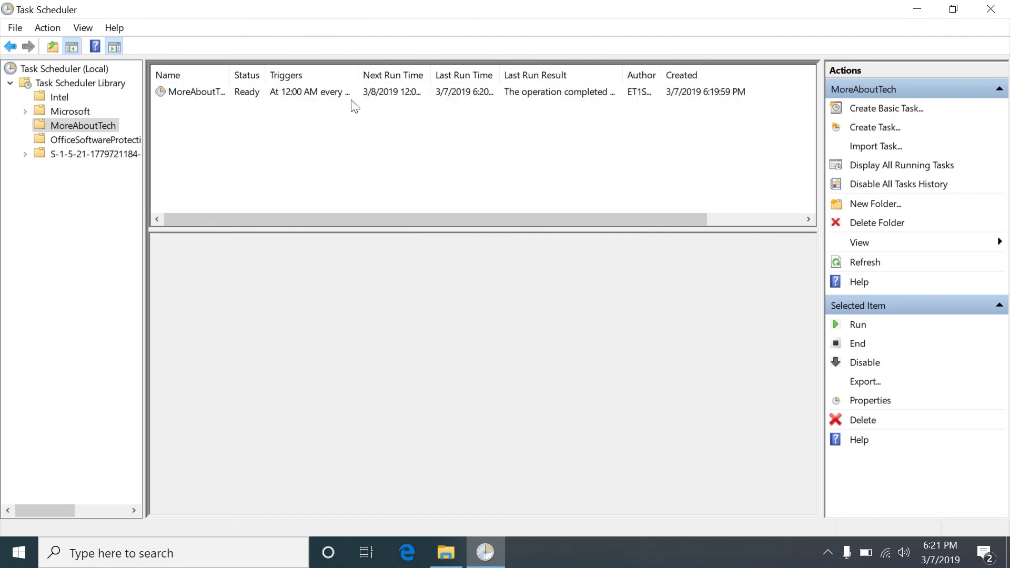
left_click(350, 97)
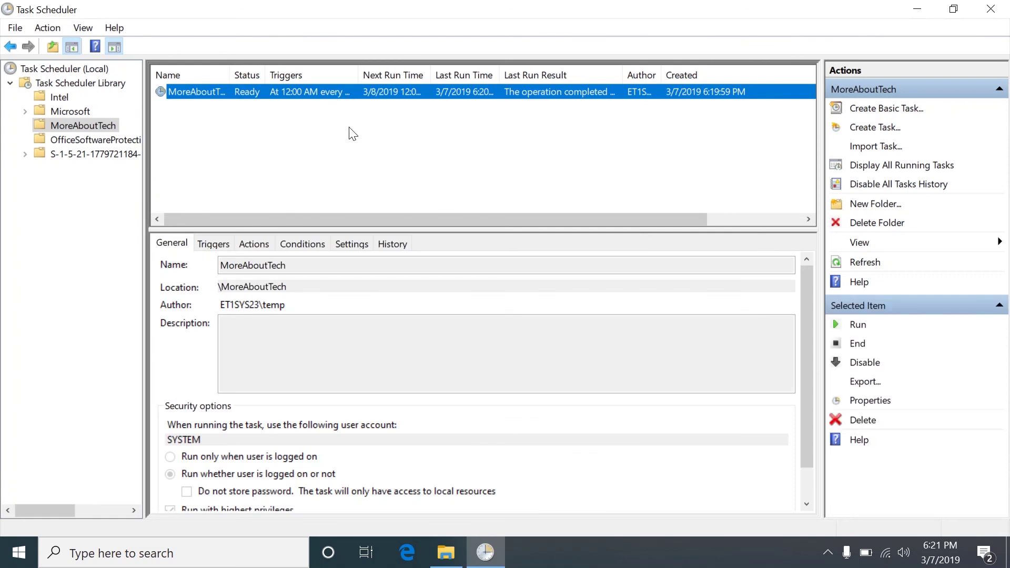
left_click(350, 116)
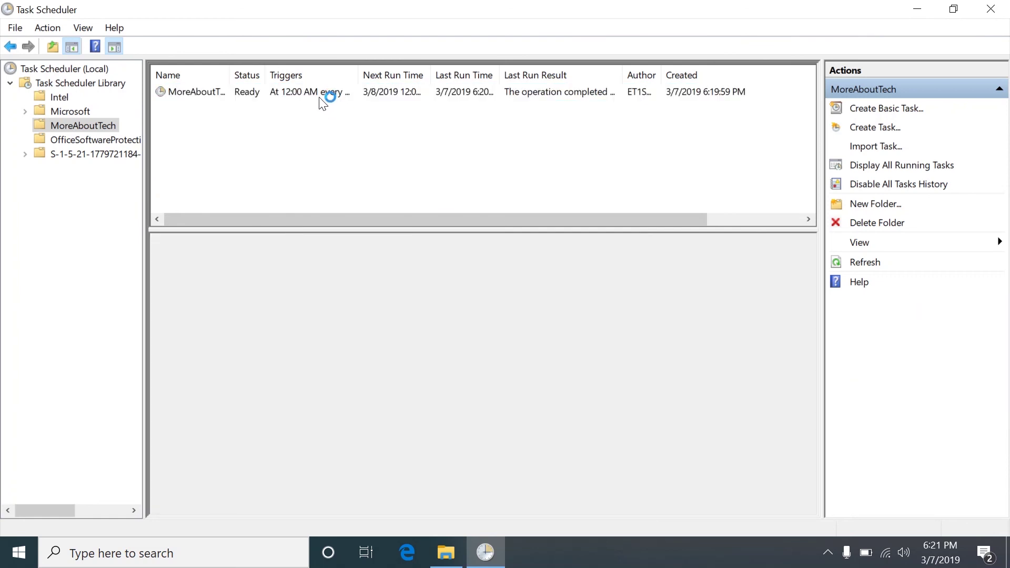
left_click(320, 98)
left_click(314, 135)
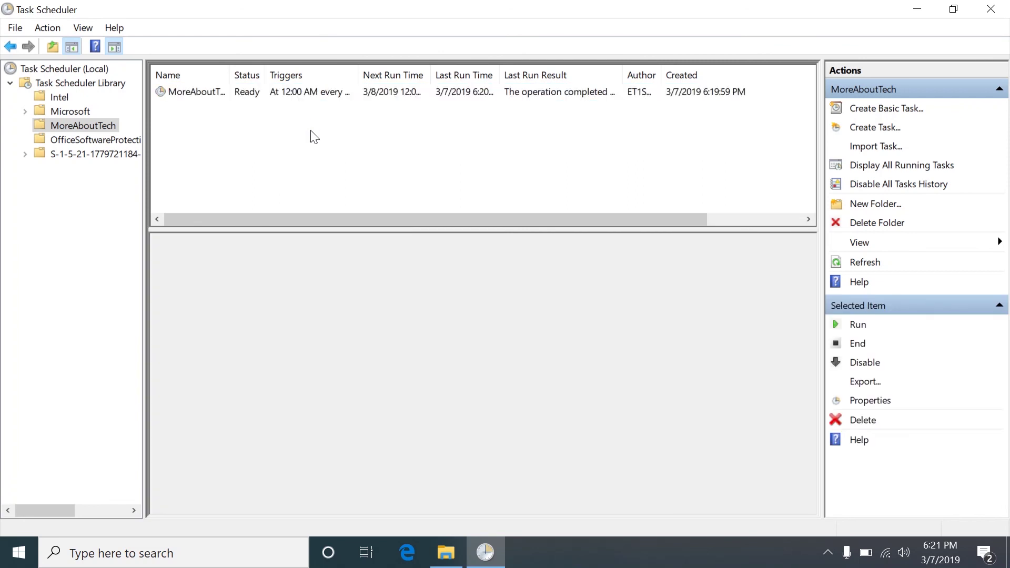